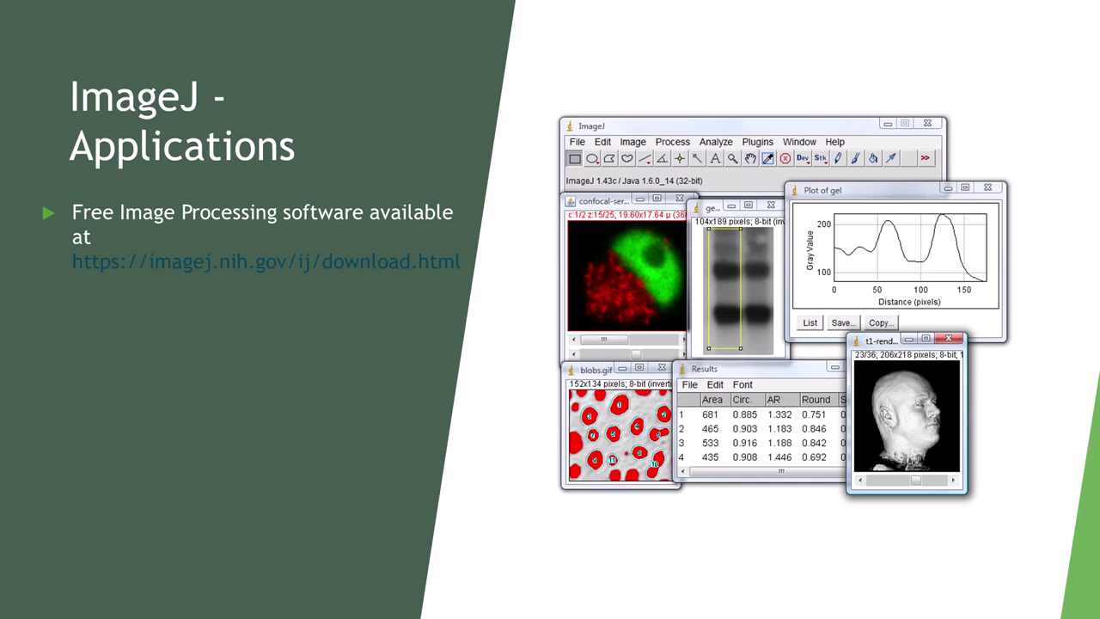
Step: Reveal the Colorimetric Analysis bullet and then the Turmeric and RGB Analysis article
key("Right")
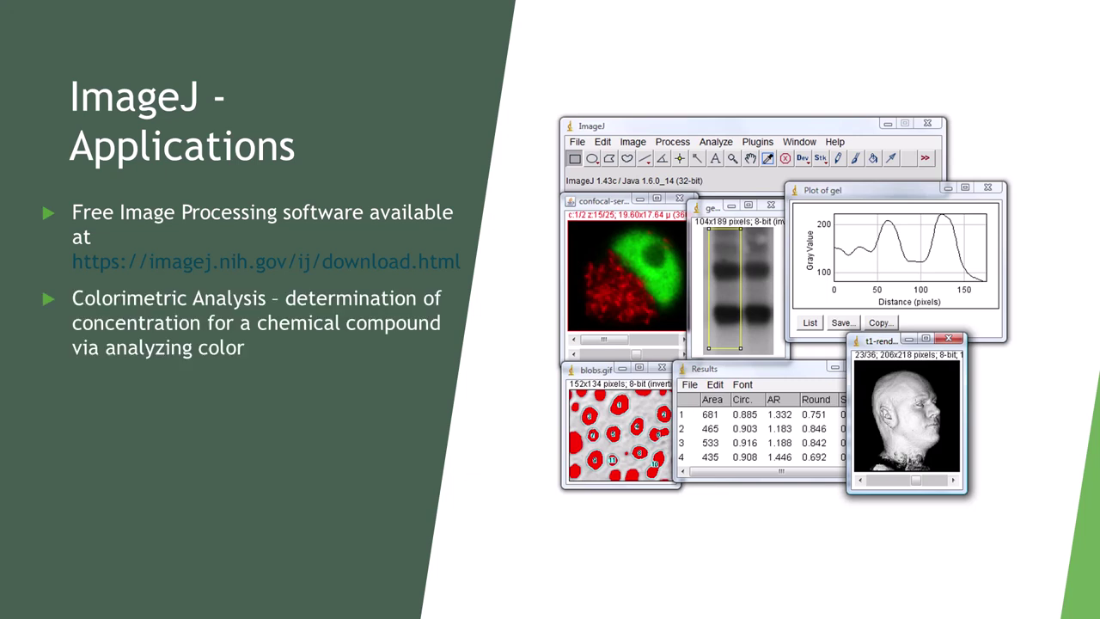
key("Right")
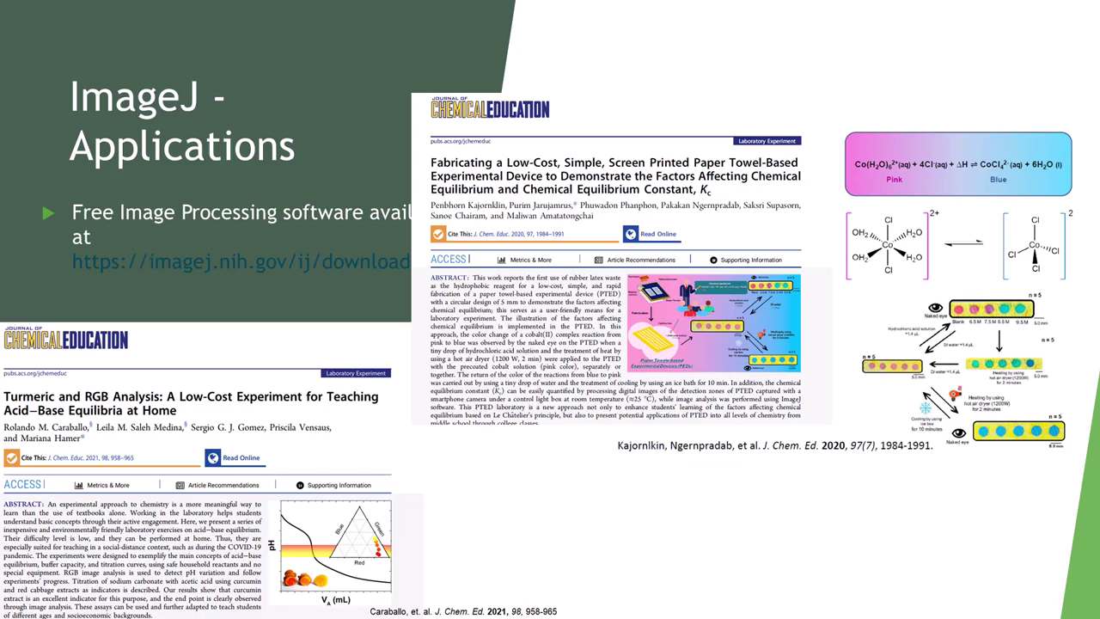
Step: Advance the slide to show the paper-towel chemical equilibrium article
key("Right")
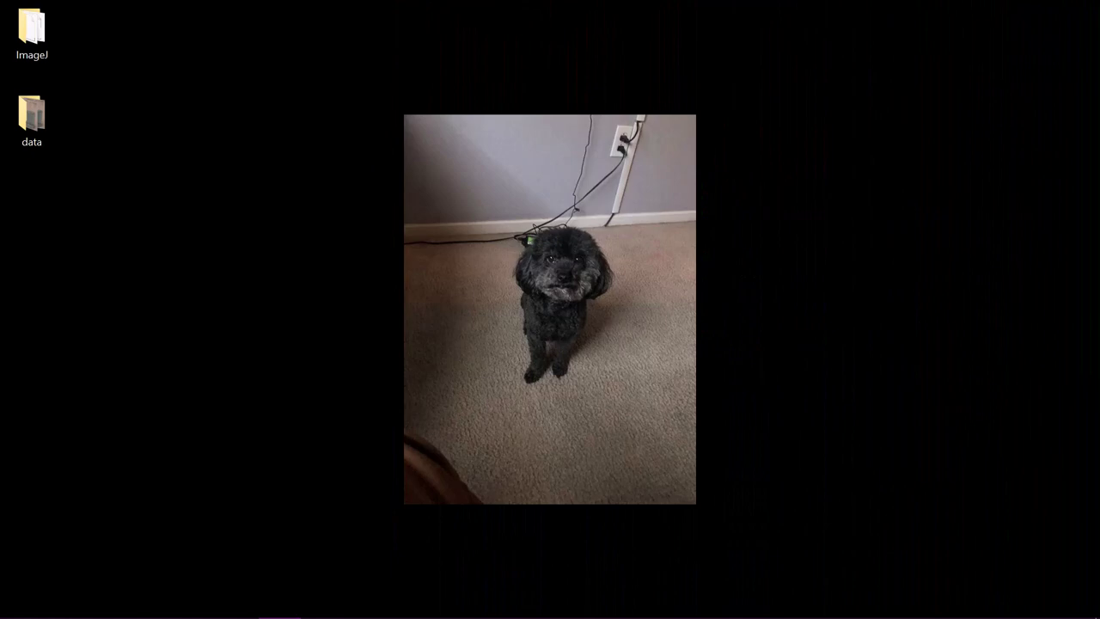
Step: Launch ImageJ.exe from the desktop ImageJ folder and close that folder window
double_click(28, 34)
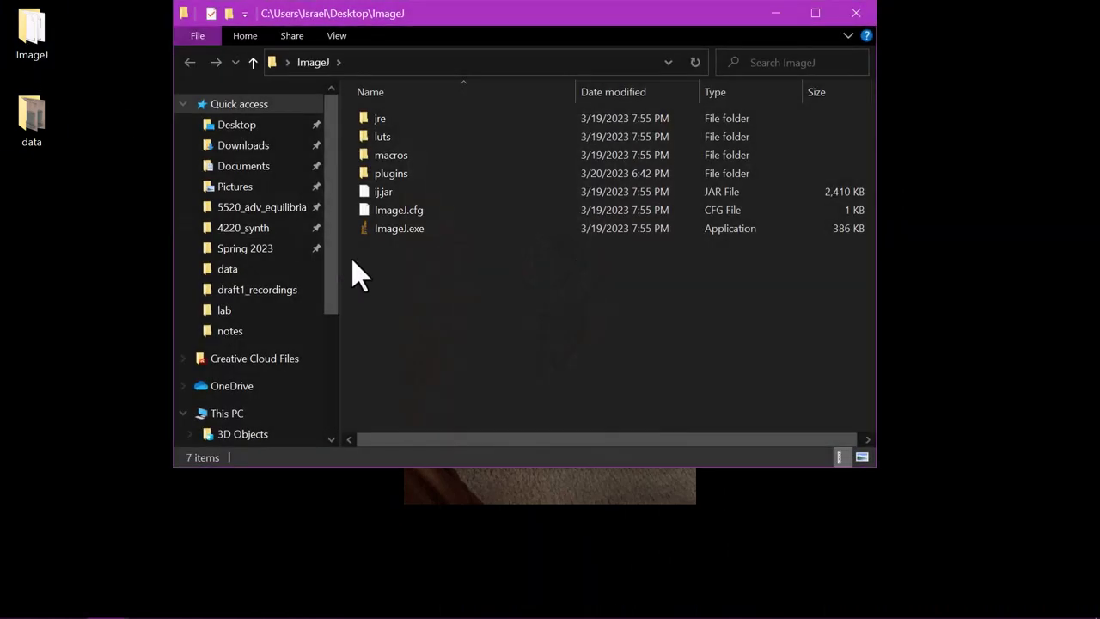
double_click(457, 230)
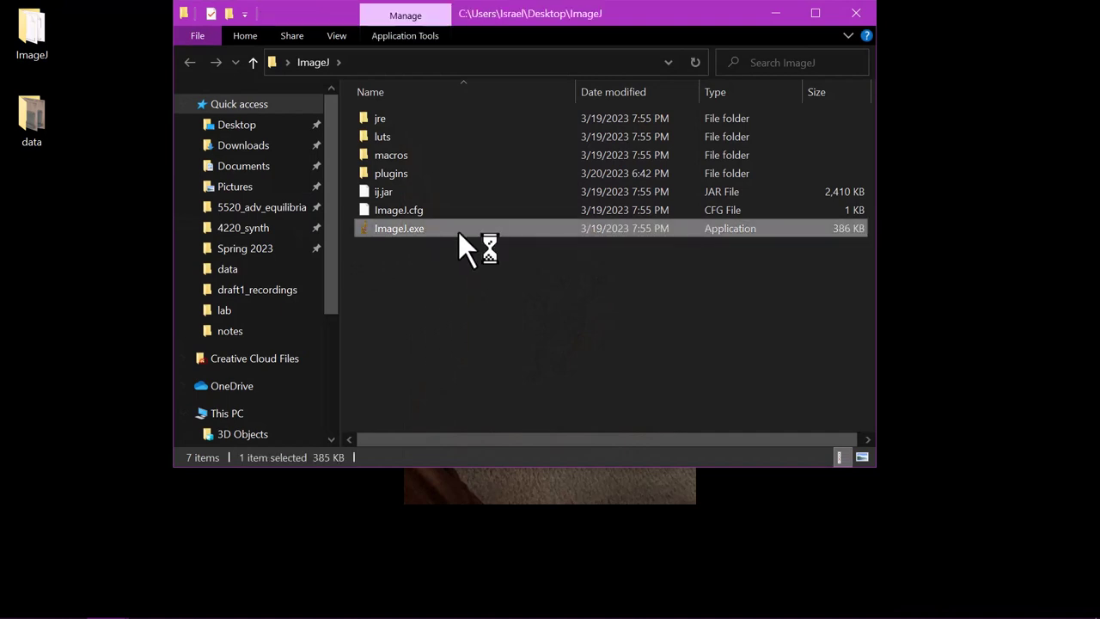
left_click(851, 19)
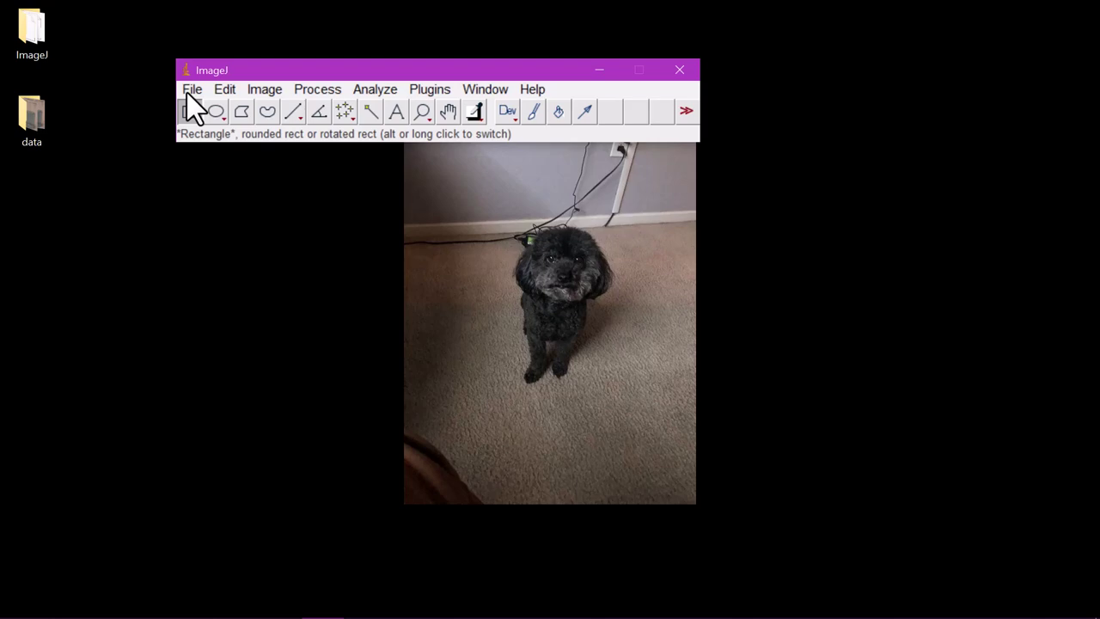
Step: Open 5500video_starch_cup1 from the data folder with File > Open
left_click(186, 93)
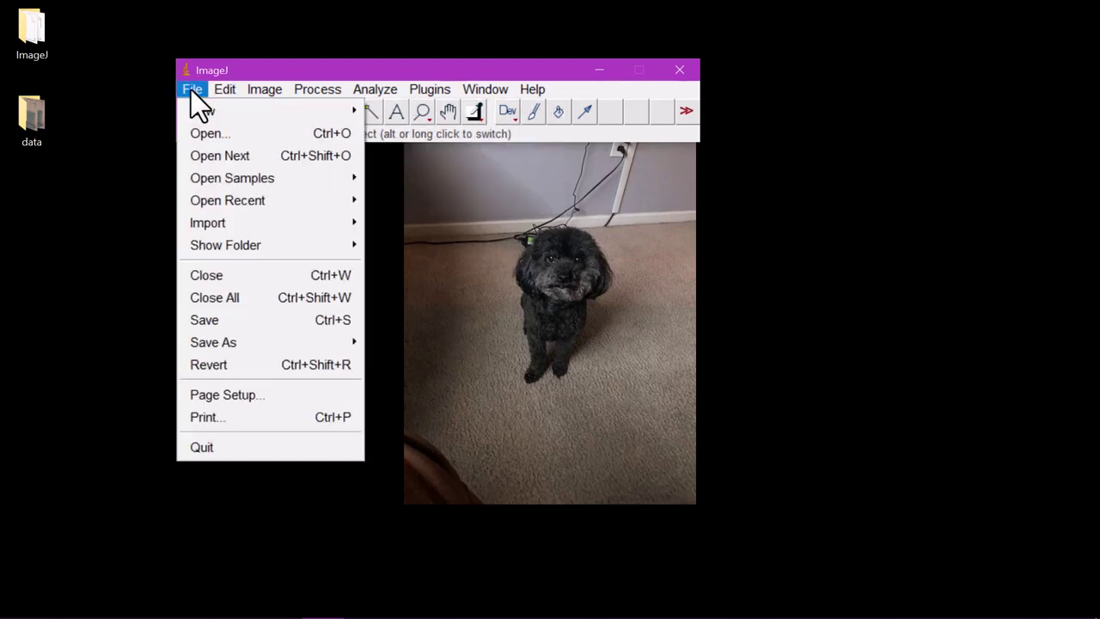
left_click(201, 137)
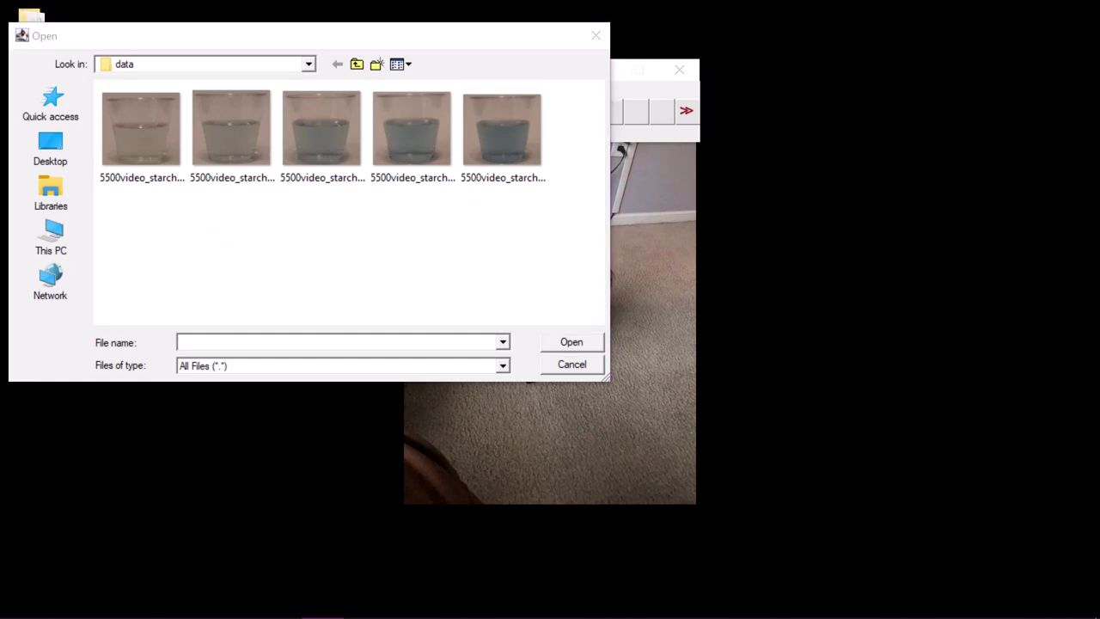
double_click(135, 144)
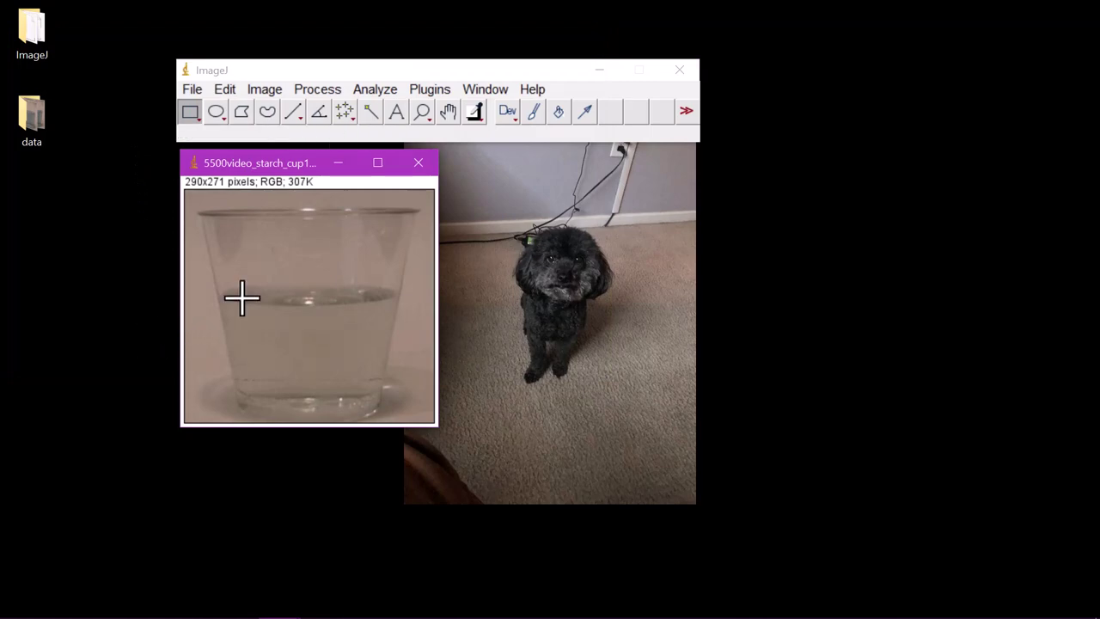
Step: Split the cup1 image into channels with Image > Color > Split Channels
left_click(264, 90)
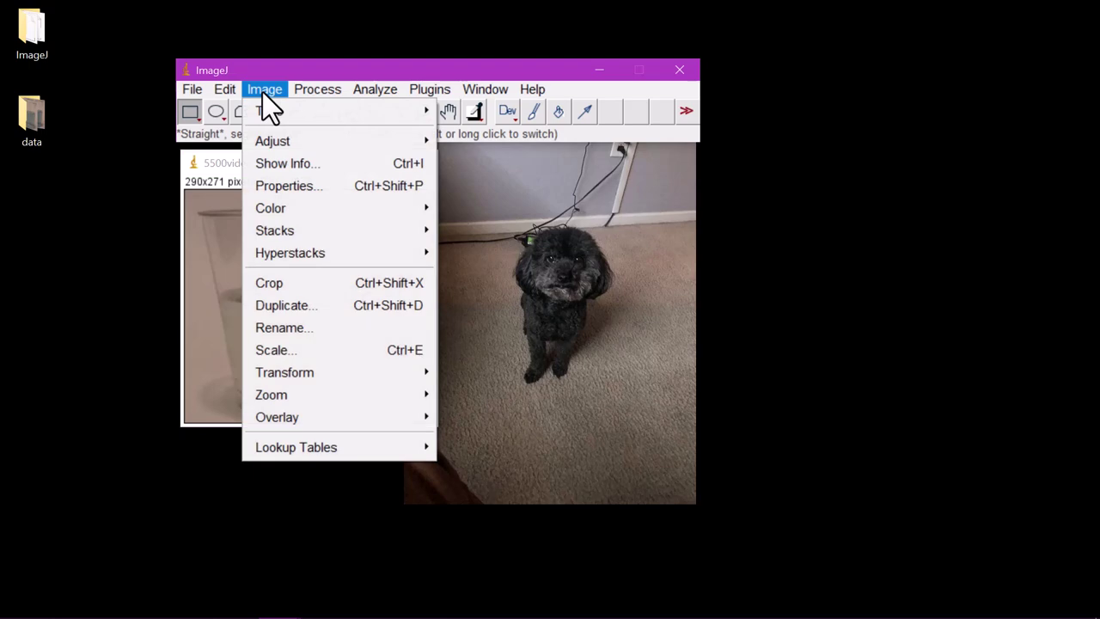
mouse_move(333, 210)
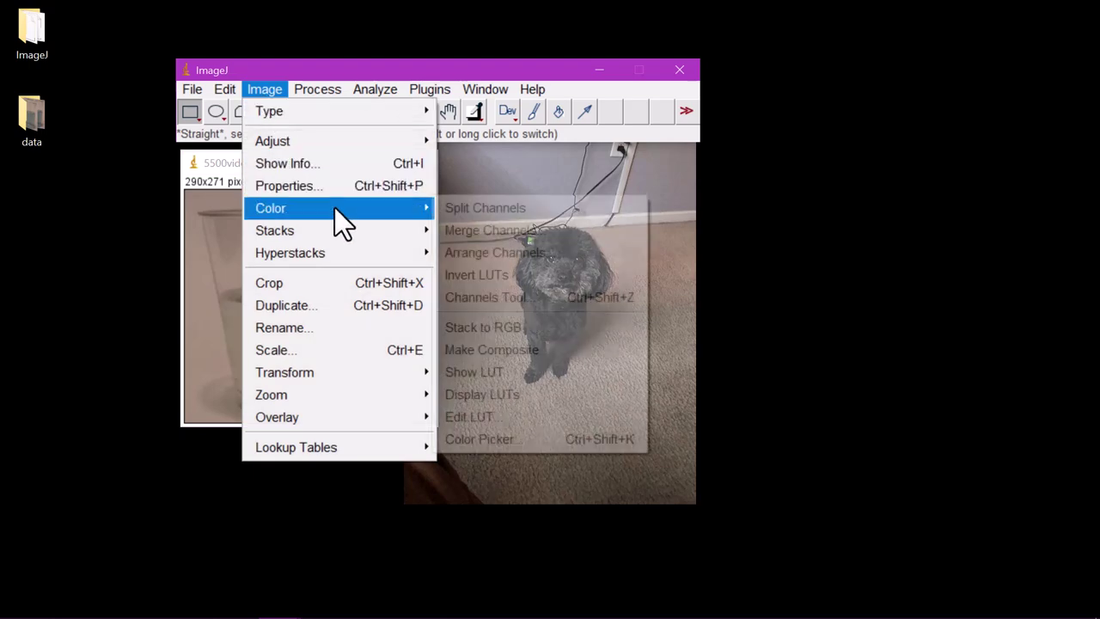
left_click(461, 208)
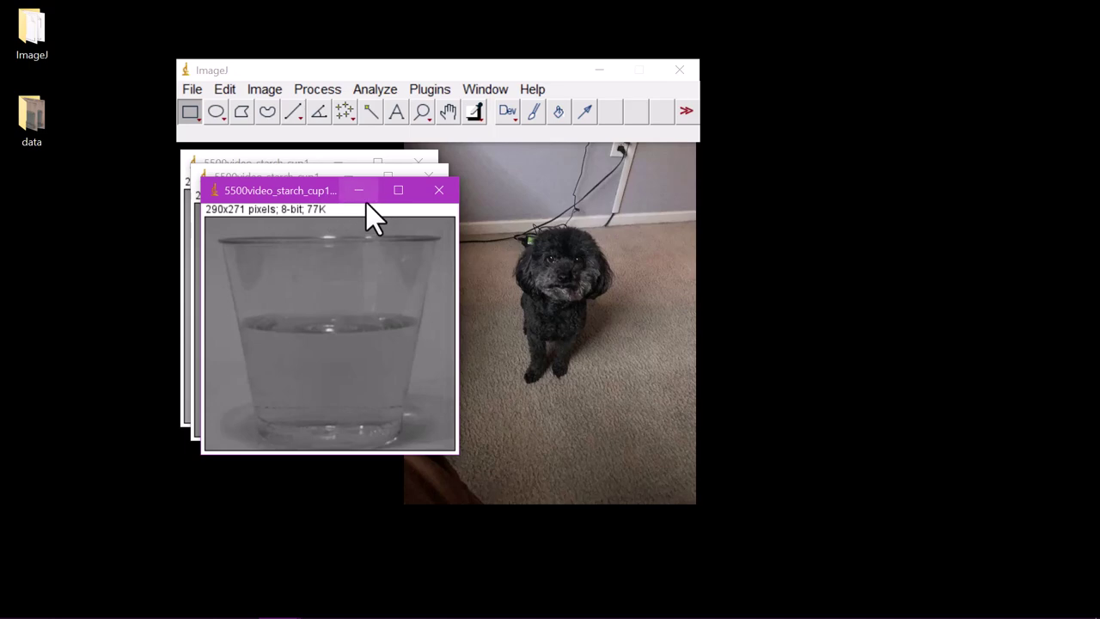
Step: Inspect the blue and green channel images, leaving the red channel maximized
left_click(395, 198)
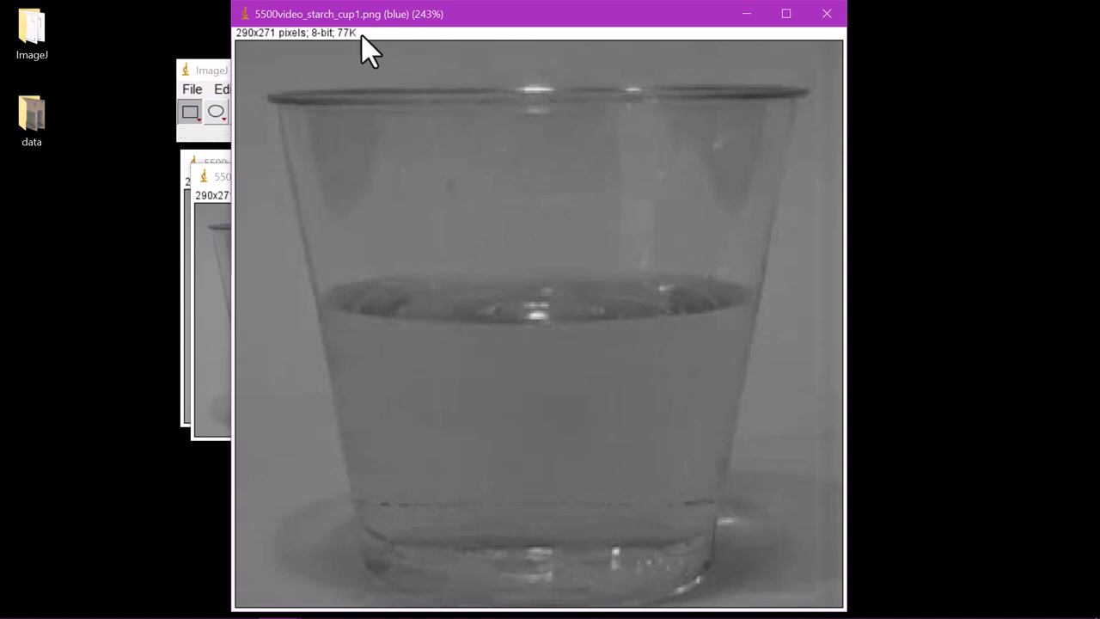
left_click(786, 13)
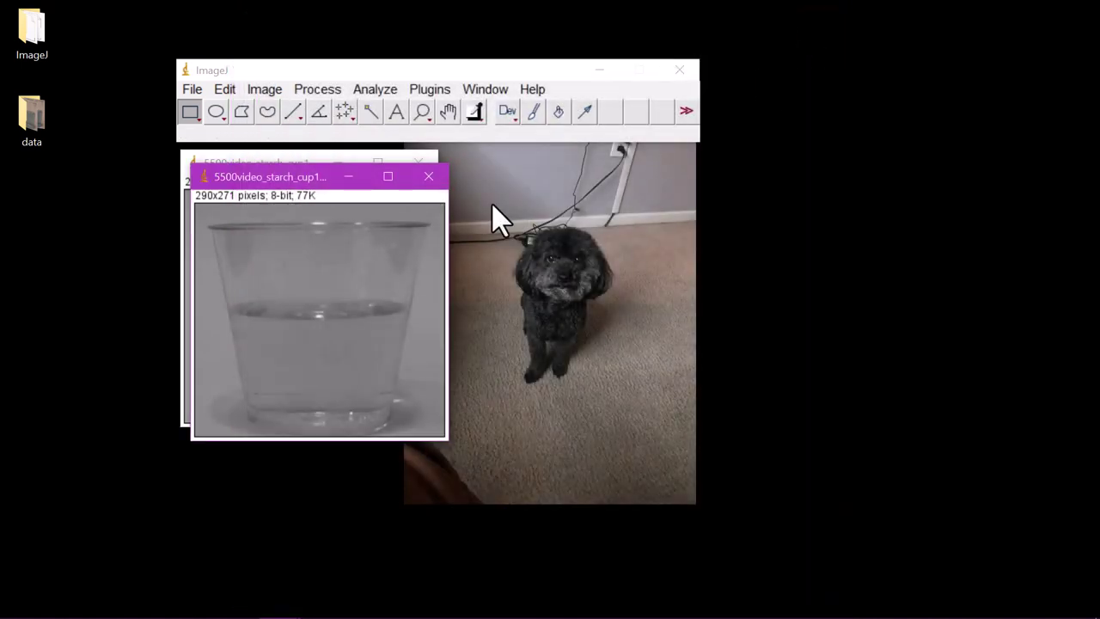
left_click(388, 174)
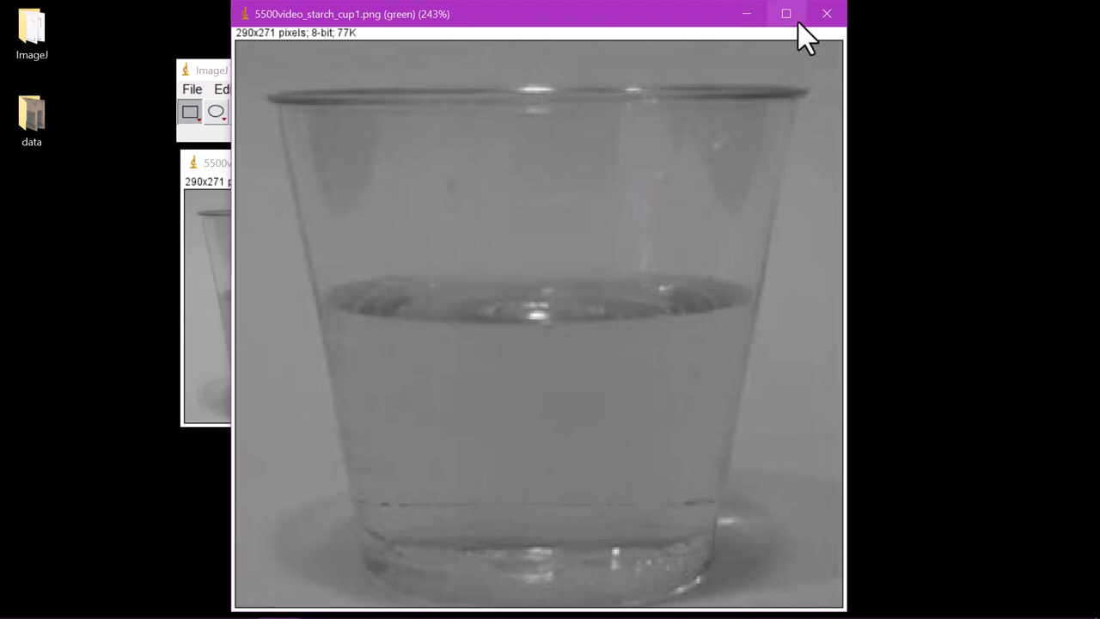
left_click(798, 23)
left_click(375, 159)
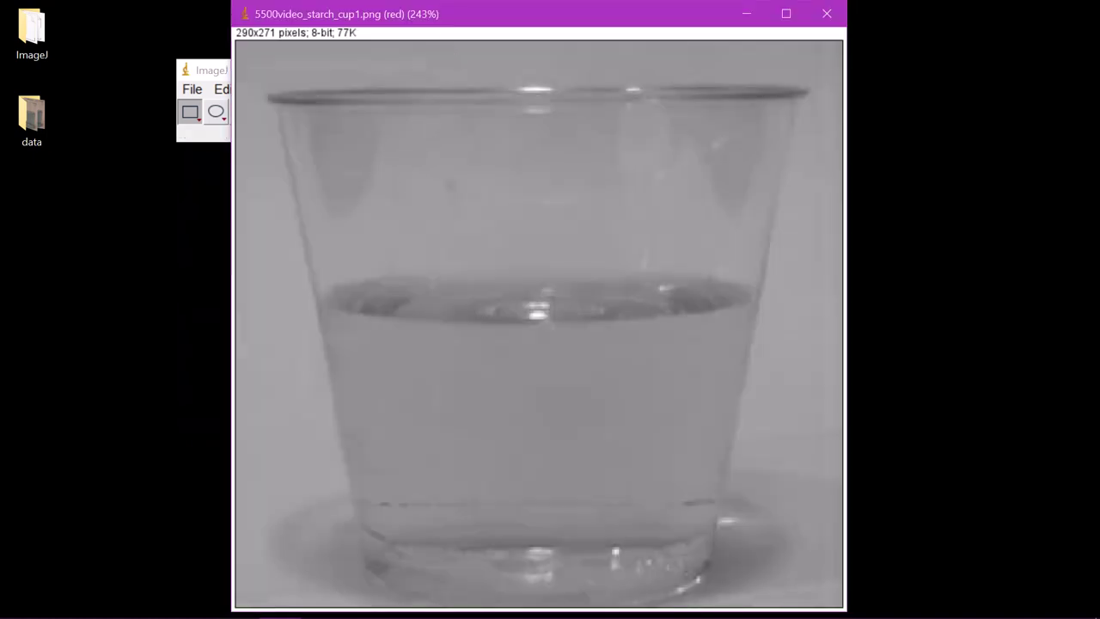
left_click(203, 129)
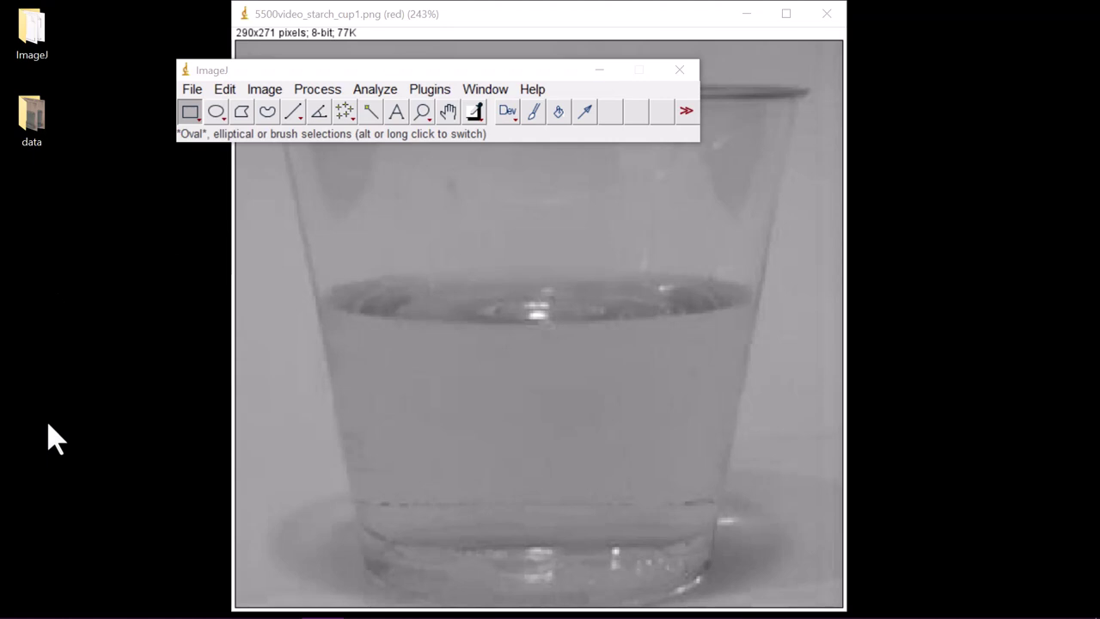
Step: Start the macro Recorder, move it aside, and draw a rectangle selection in the red-channel liquid
left_click(425, 91)
mouse_move(494, 116)
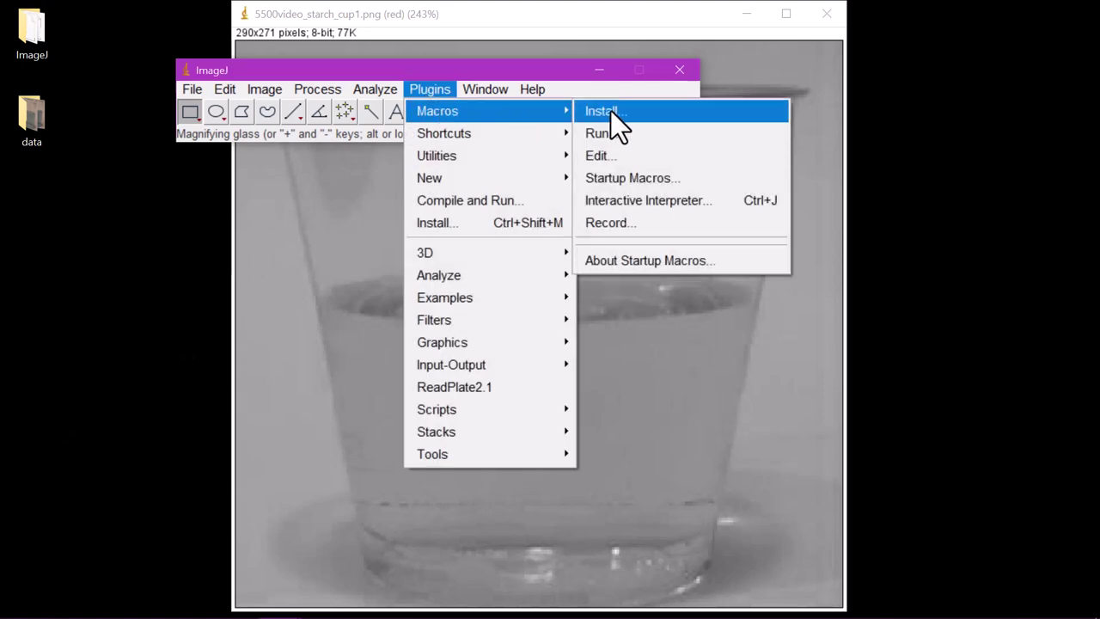
left_click(648, 225)
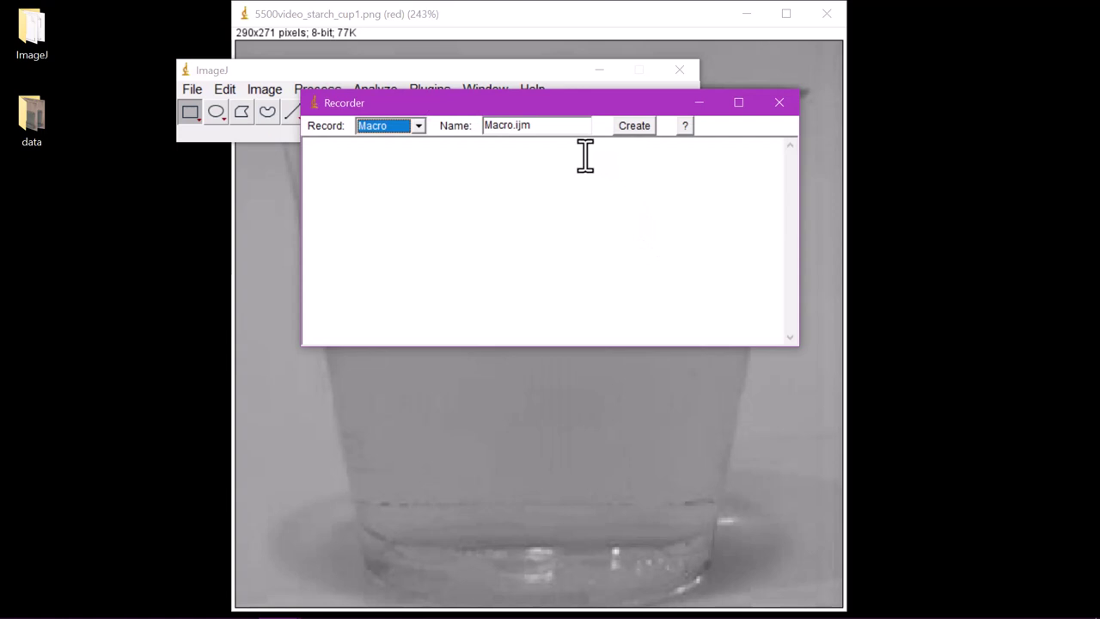
left_click_drag(403, 105, 946, 150)
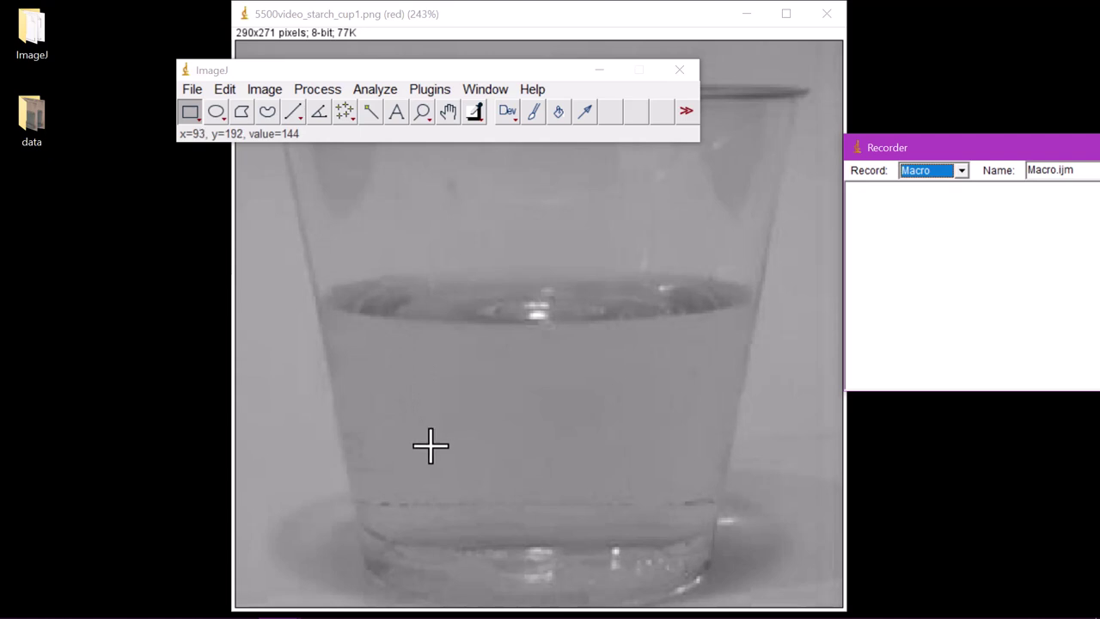
left_click_drag(413, 454, 661, 386)
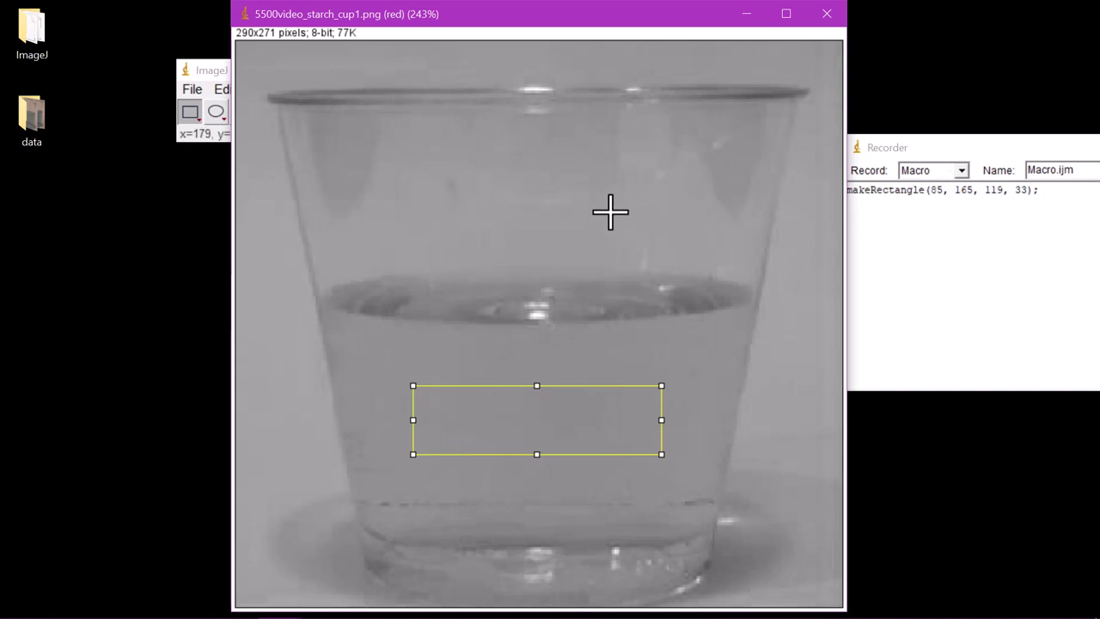
Step: Measure the selected liquid region while the Recorder stays in Macro language
key("ctrl+m")
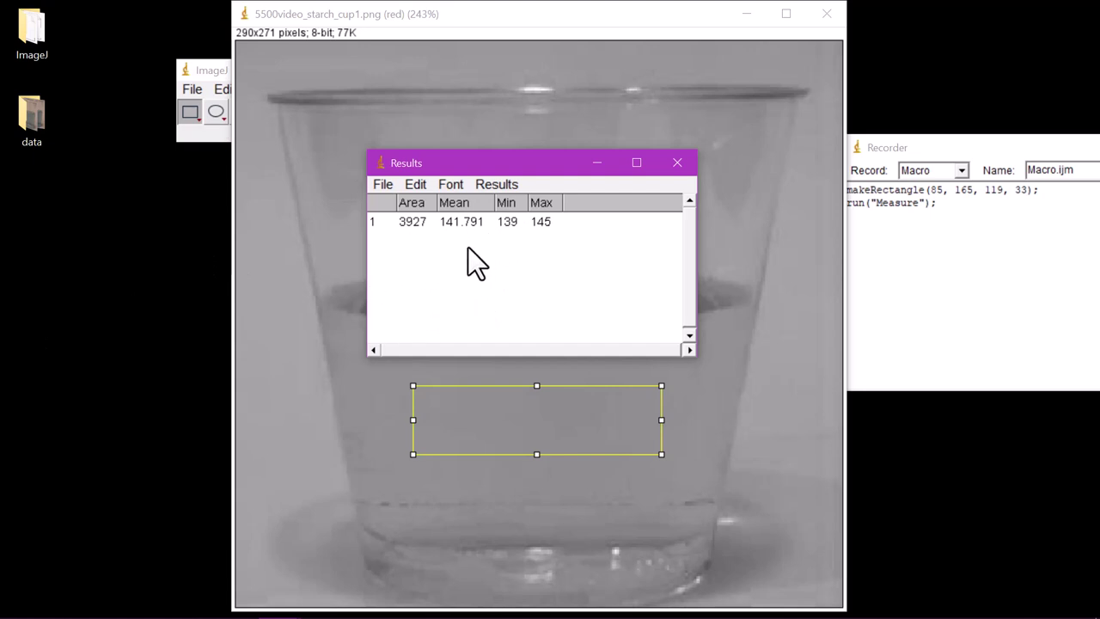
left_click(960, 168)
left_click(938, 149)
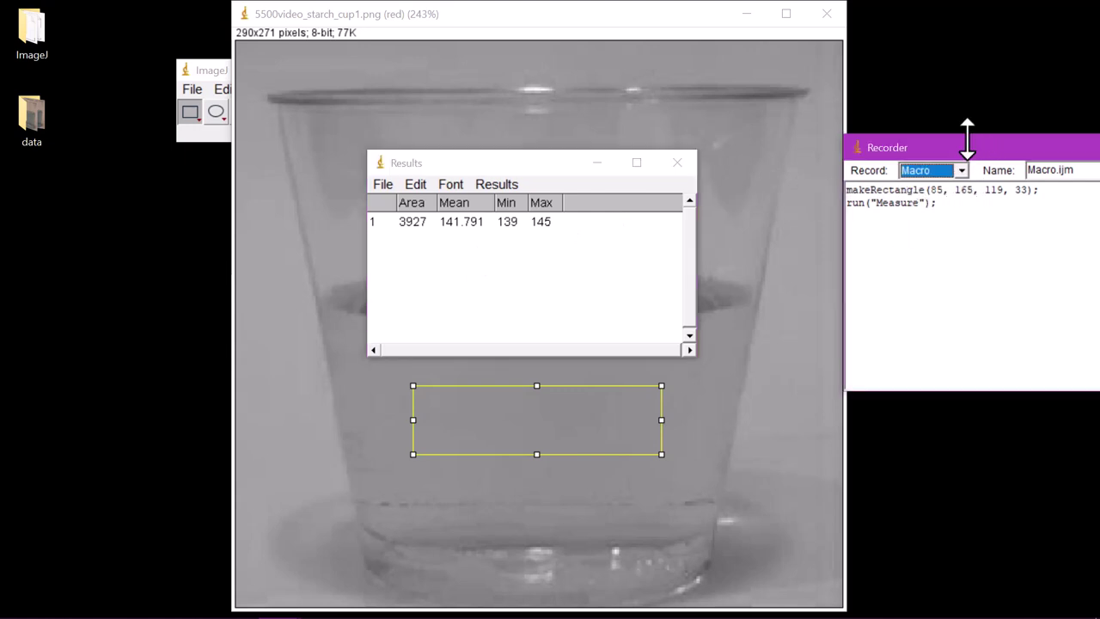
left_click_drag(970, 155, 392, 136)
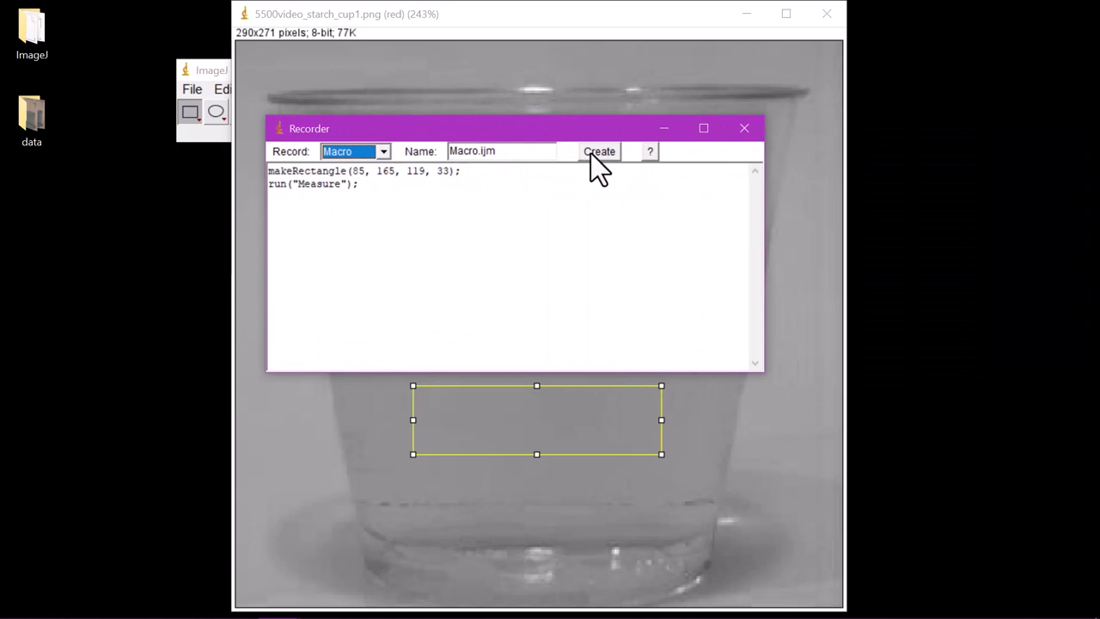
Step: Create a macro from the recorded steps and save it as Macro.ijm in the data folder
left_click(594, 155)
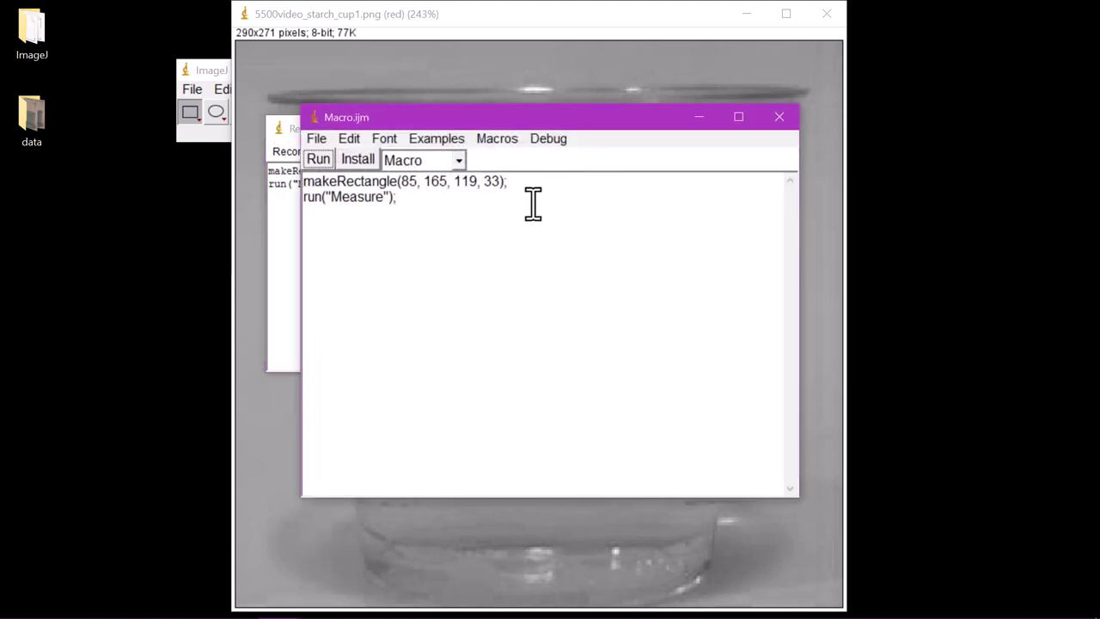
left_click(315, 140)
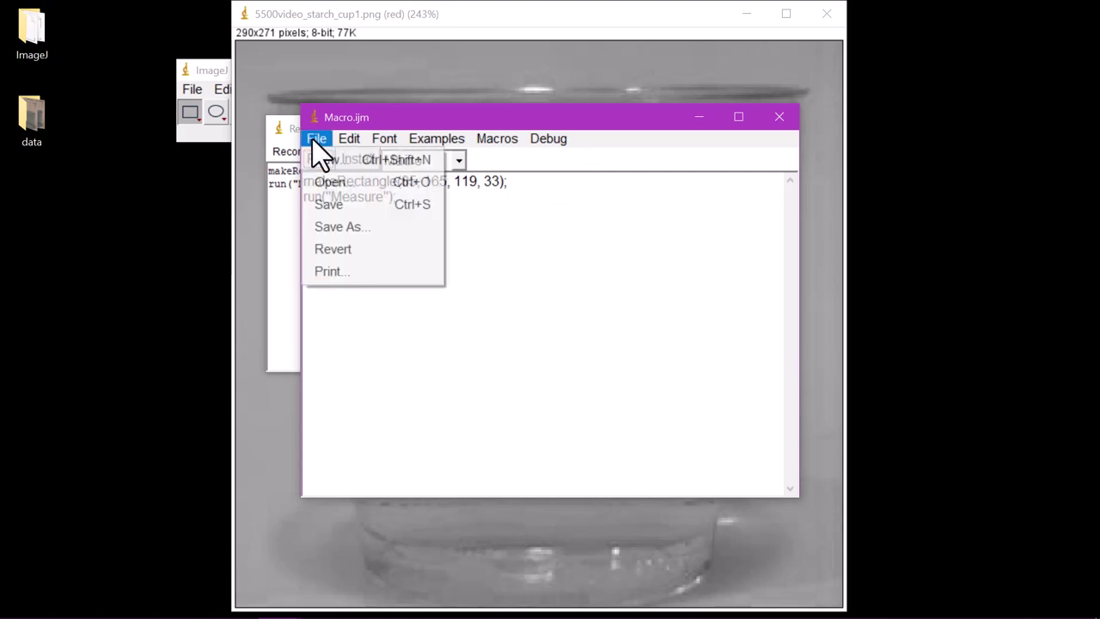
left_click(377, 227)
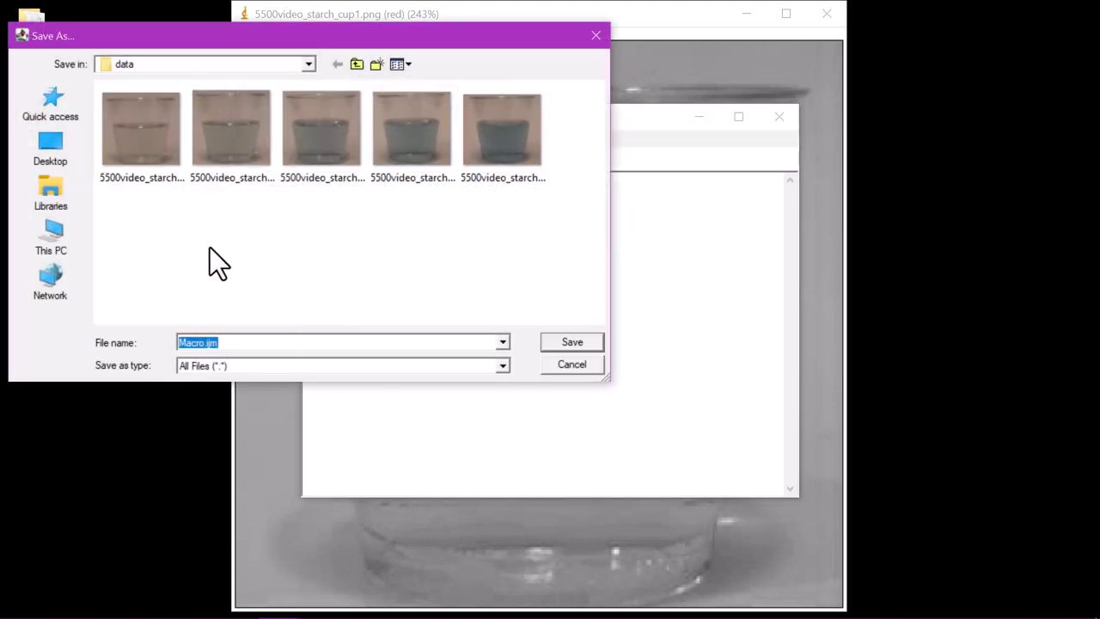
left_click(201, 341)
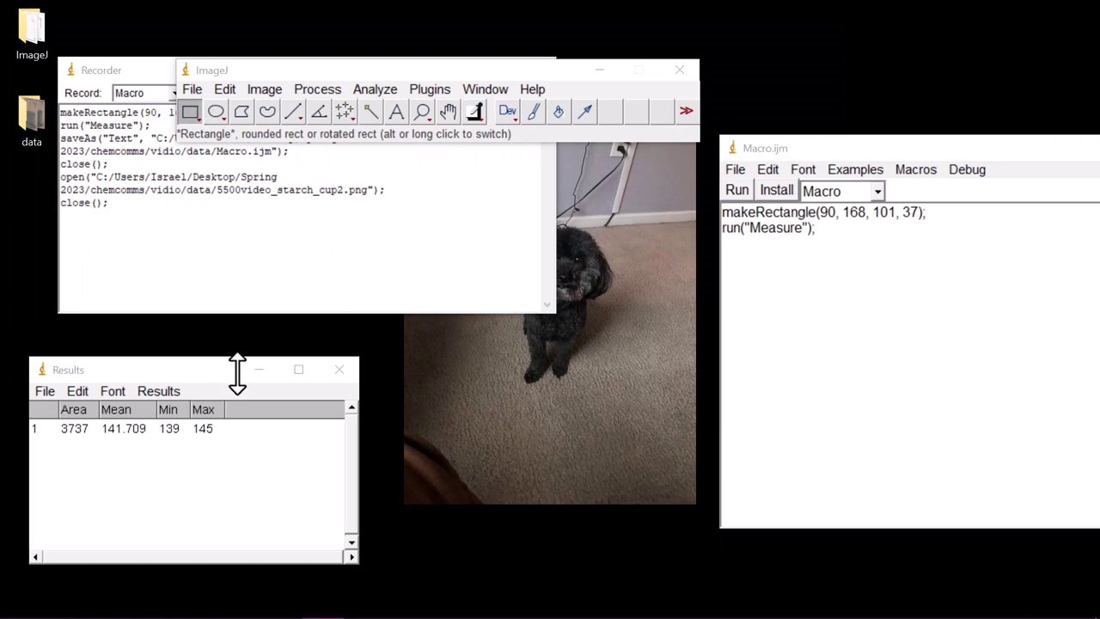
Step: Open 5500video_starch_cup2, split it, keep the red channel, and measure it with the macro
left_click(195, 88)
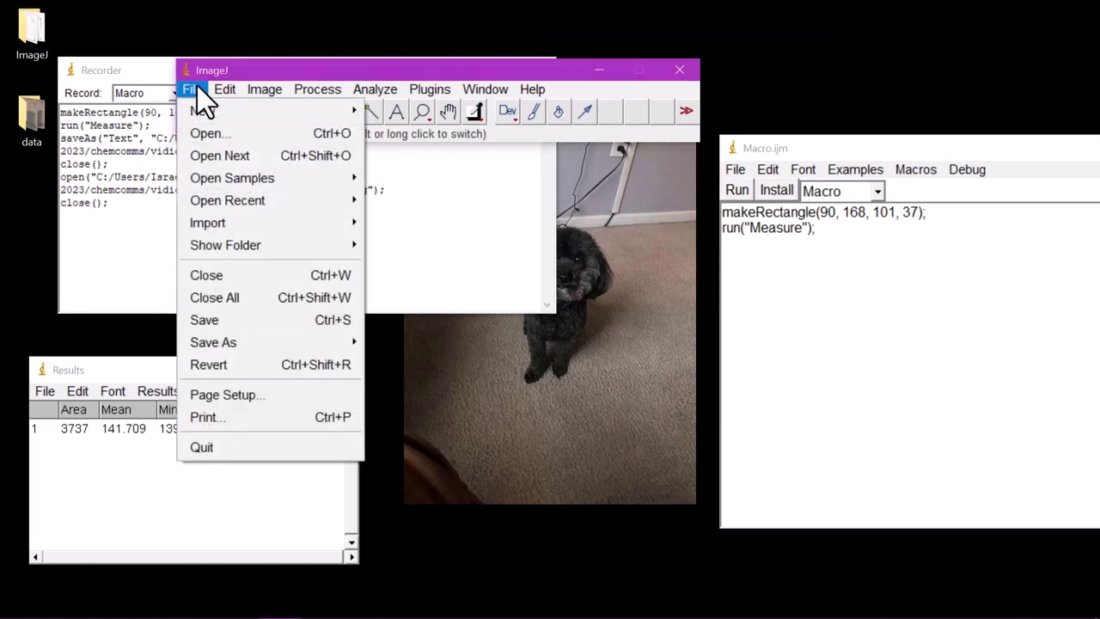
left_click(237, 134)
double_click(267, 154)
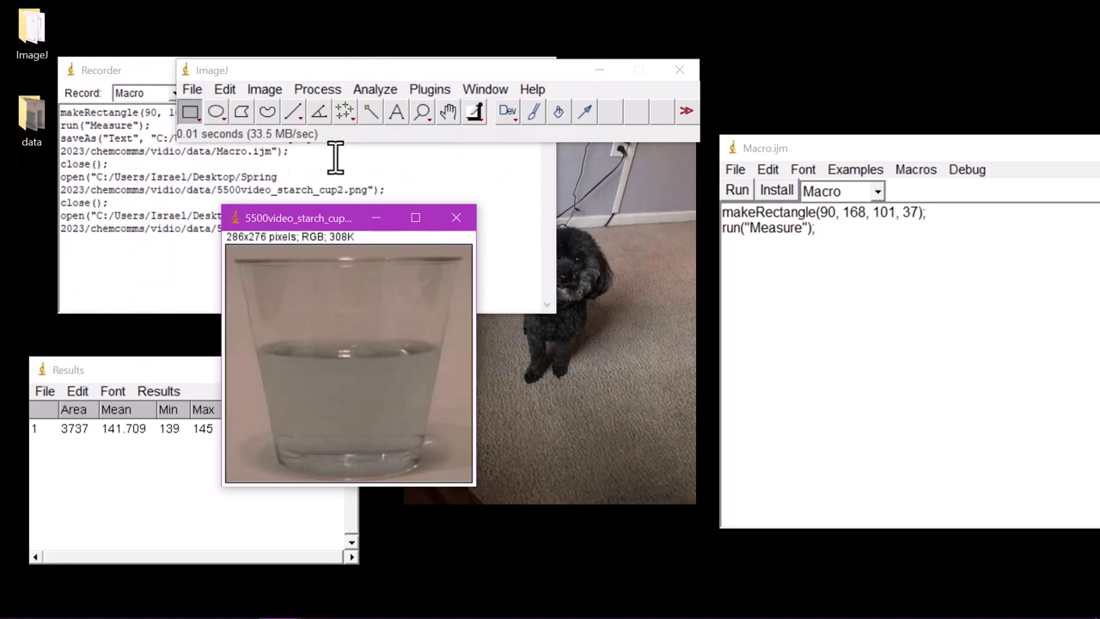
left_click(254, 89)
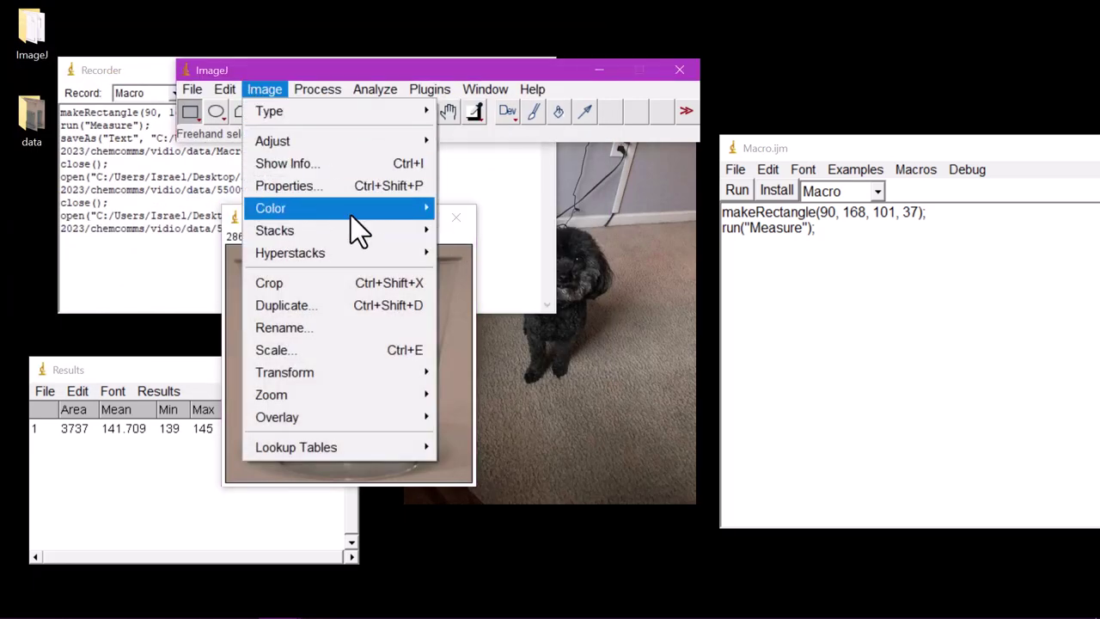
mouse_move(350, 215)
left_click(489, 216)
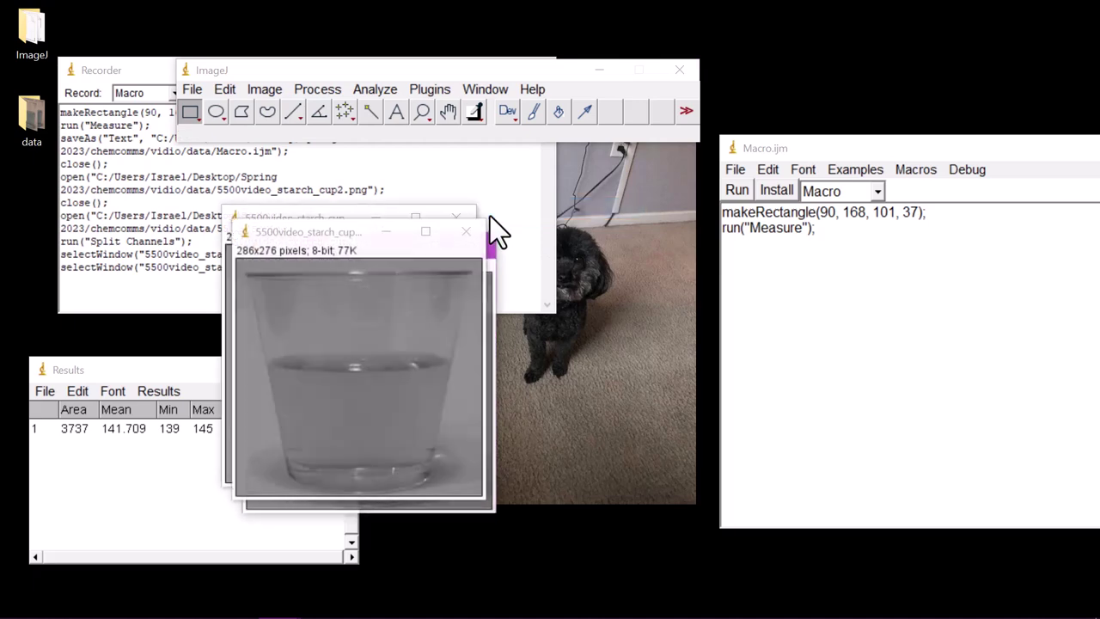
left_click(466, 241)
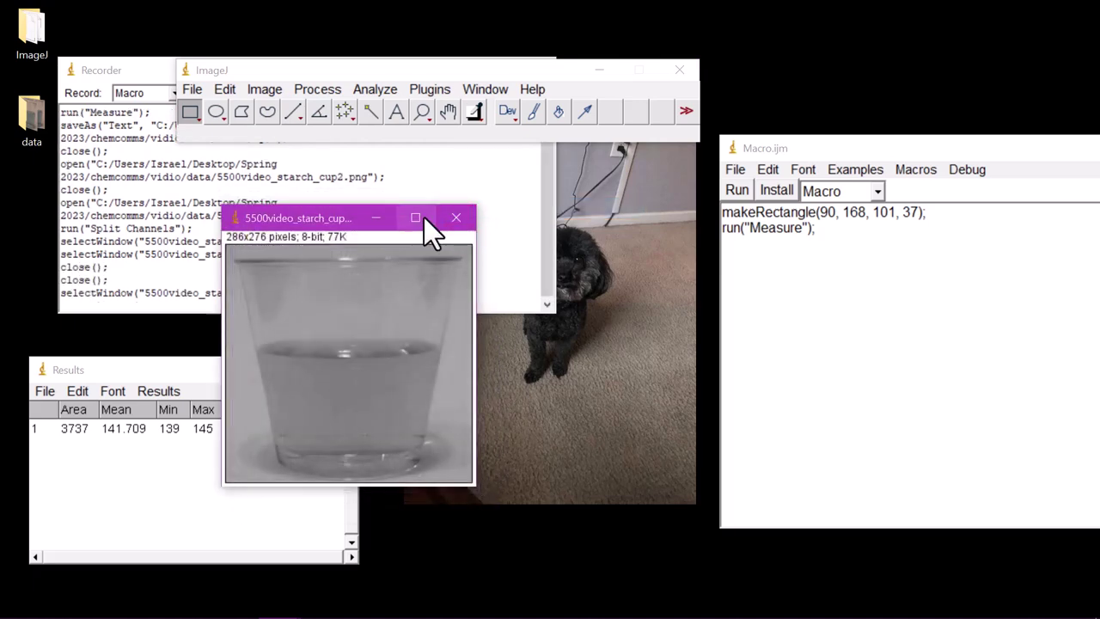
left_click(423, 218)
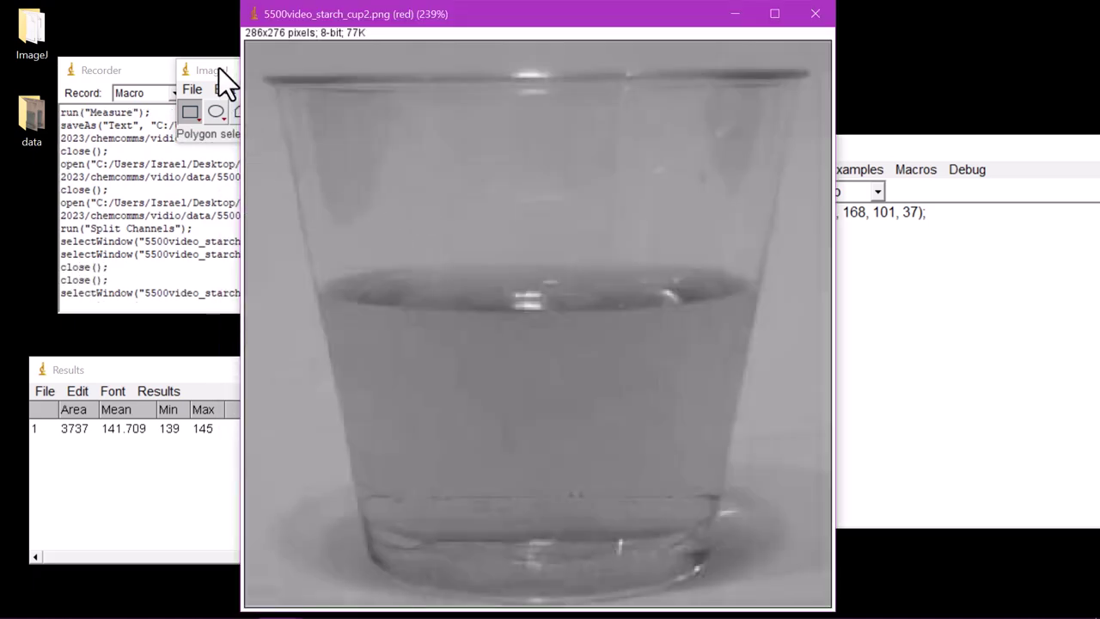
left_click(853, 153)
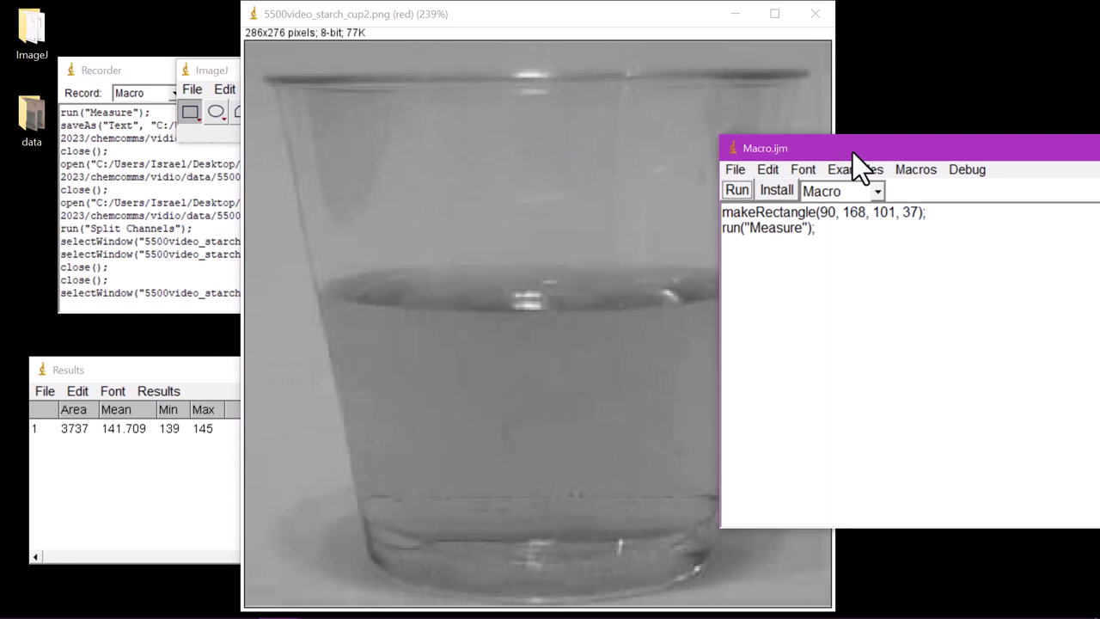
left_click(741, 187)
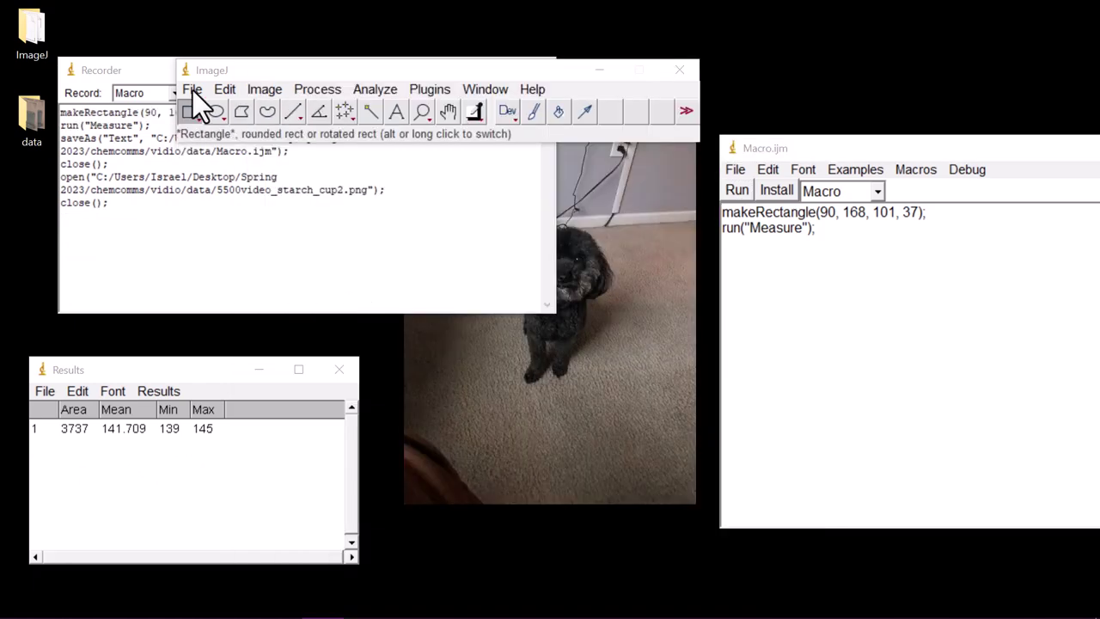
Step: Split the next cup image, discard green and blue, and measure its red channel with the macro
left_click(192, 89)
left_click(232, 133)
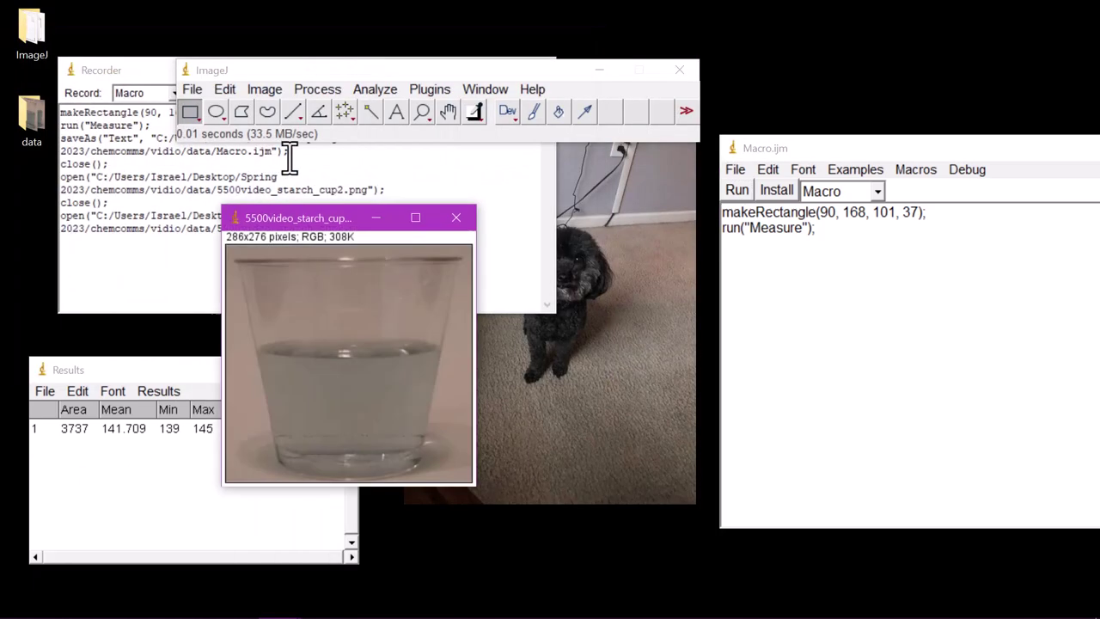
left_click(264, 90)
mouse_move(283, 208)
left_click(485, 208)
left_click(467, 238)
left_click(447, 228)
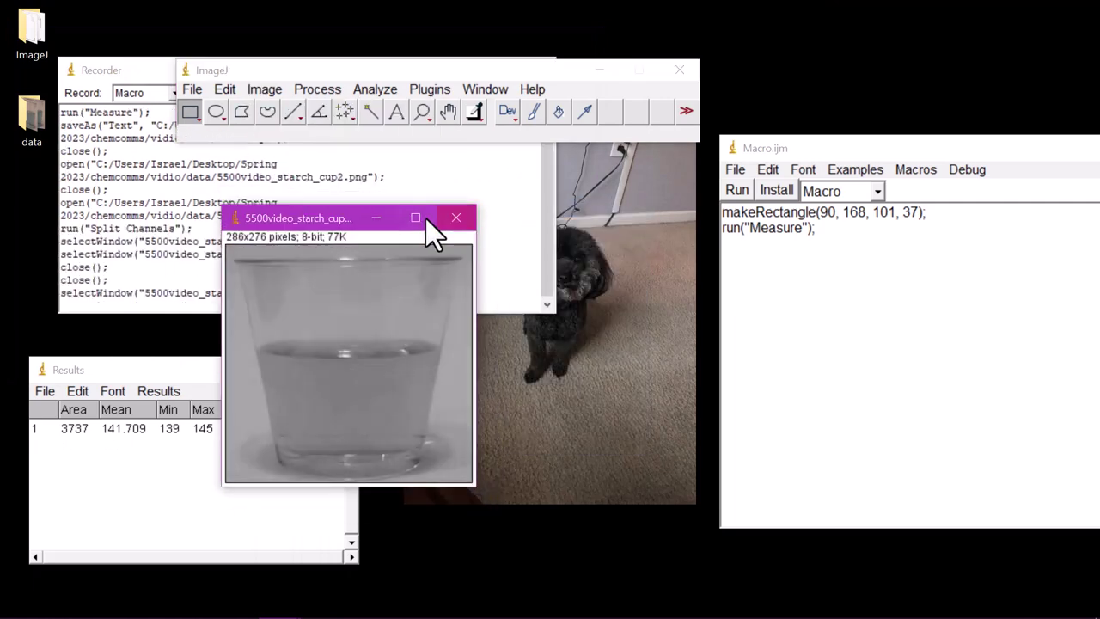
left_click(425, 218)
left_click(738, 190)
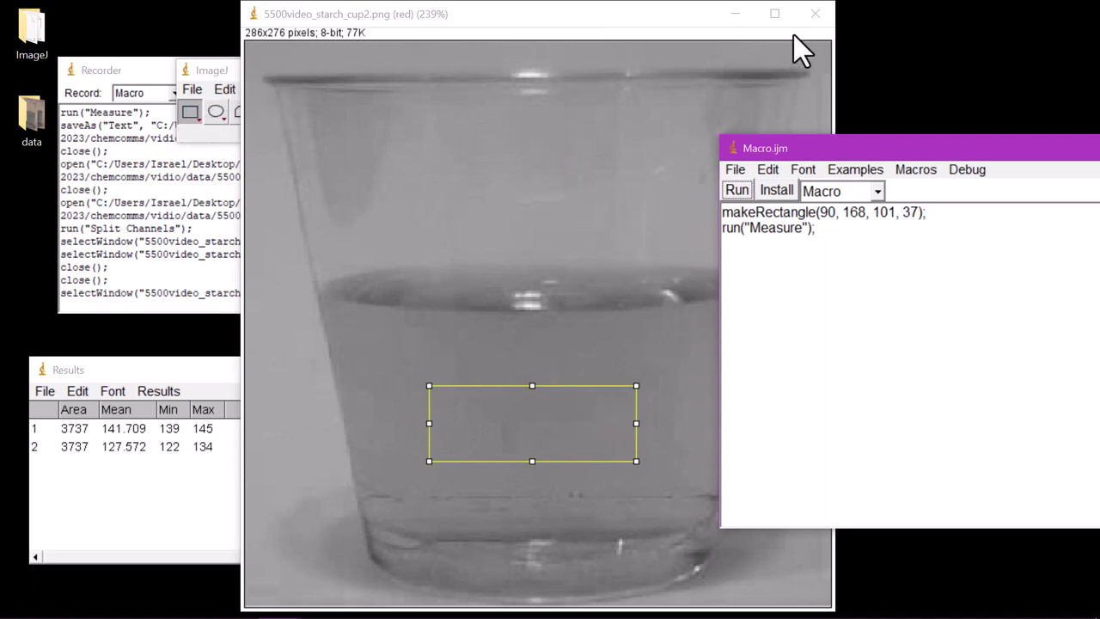
left_click(815, 14)
Step: Open another cup image and add its red-channel mean to Results via the macro
left_click(193, 90)
left_click(206, 133)
double_click(218, 140)
left_click(264, 89)
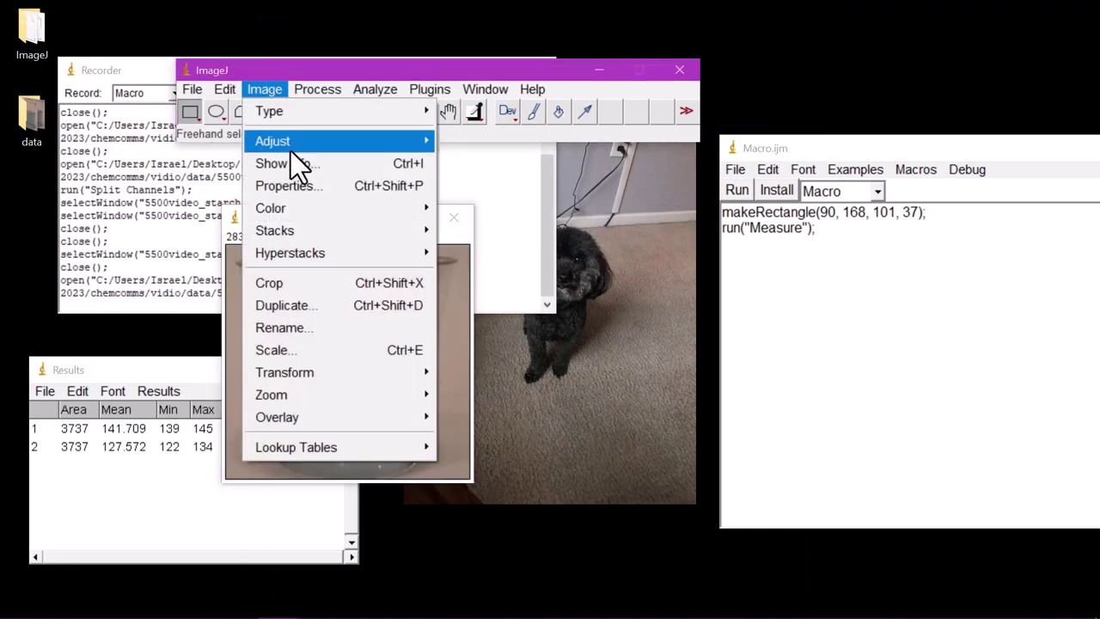
mouse_move(284, 209)
left_click(458, 214)
left_click(452, 218)
left_click(452, 217)
left_click(412, 218)
left_click(737, 190)
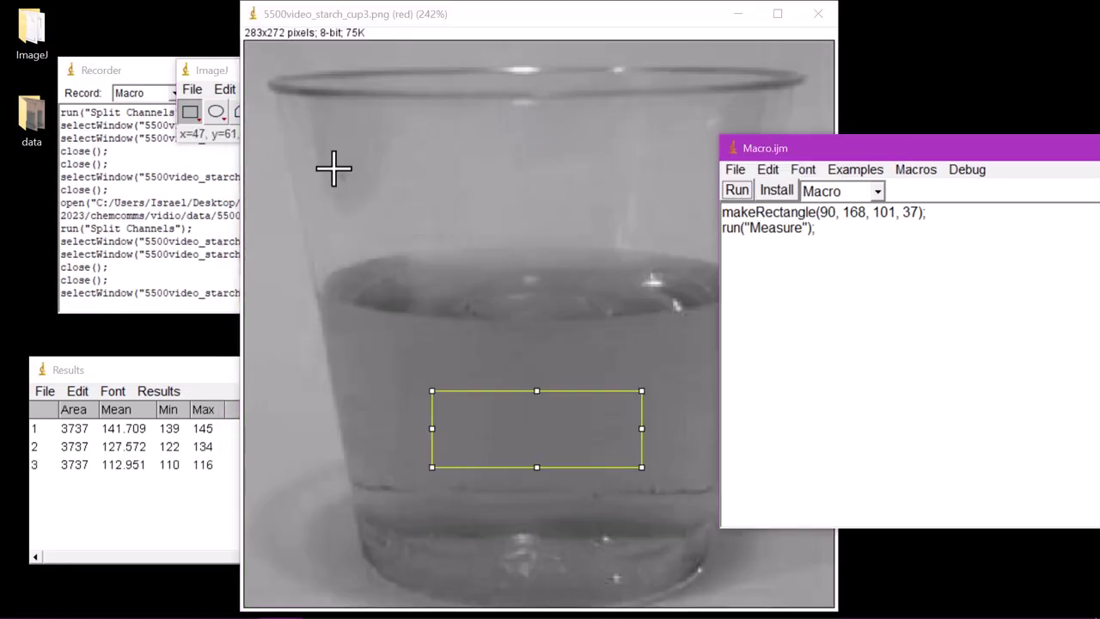
left_click(822, 10)
Step: Measure one more cup image's red channel with the macro, then close it
left_click(193, 90)
left_click(206, 133)
double_click(458, 170)
left_click(264, 90)
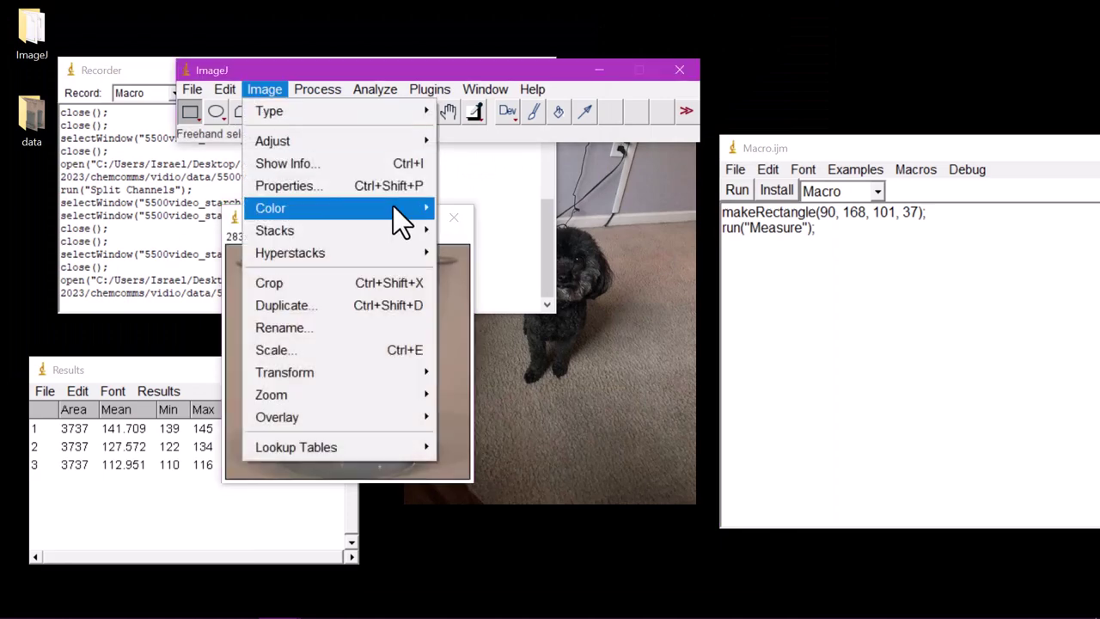
mouse_move(464, 210)
left_click(507, 214)
left_click(472, 245)
left_click(465, 232)
left_click(413, 218)
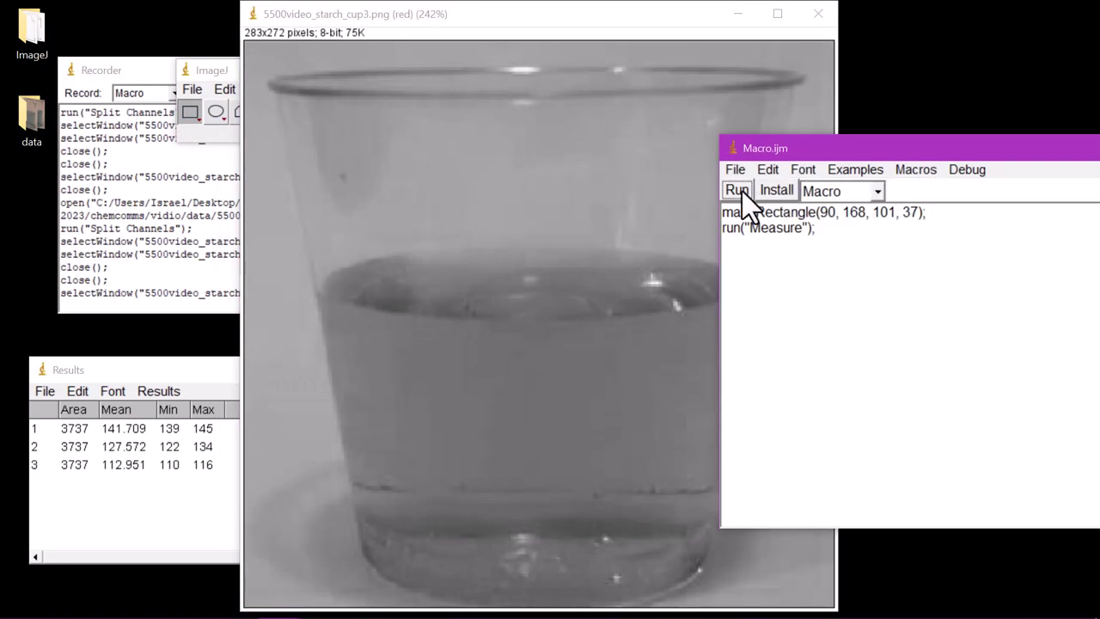
left_click(737, 190)
left_click(818, 14)
Step: Open cup5, split its channels, and keep only the red channel maximized
left_click(196, 89)
left_click(207, 133)
double_click(508, 138)
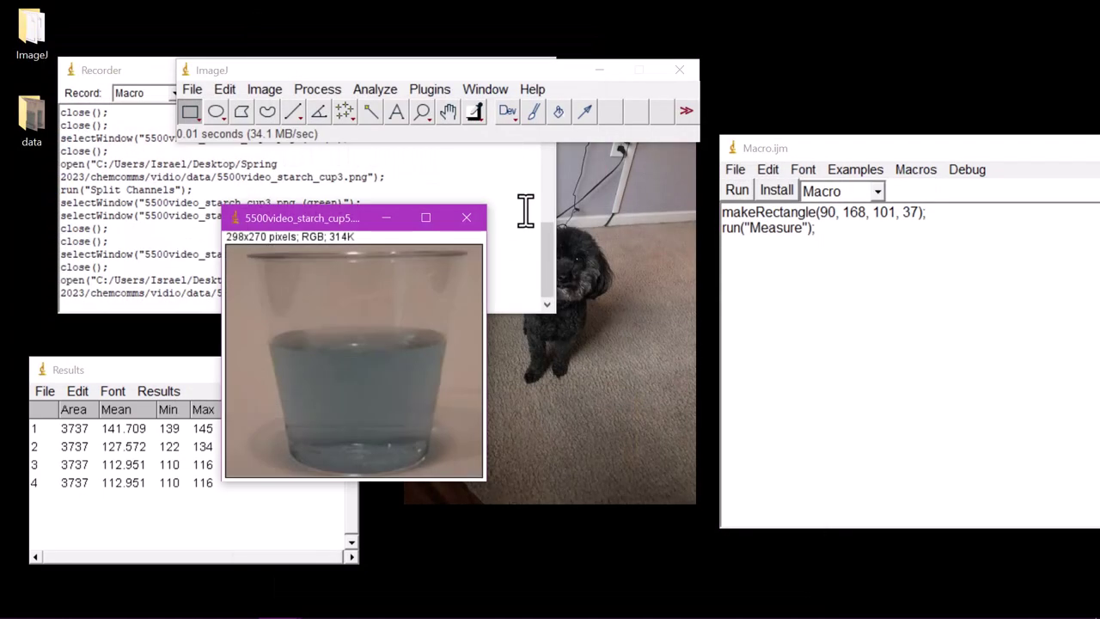
left_click(264, 90)
mouse_move(284, 206)
left_click(481, 206)
left_click(488, 242)
left_click(480, 228)
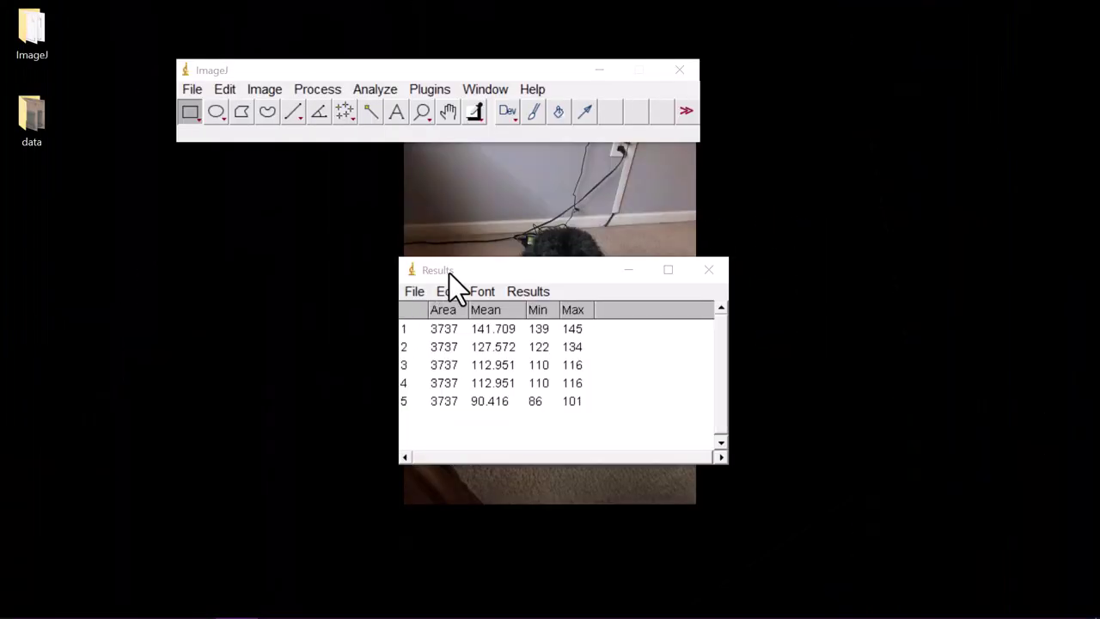
Step: Bring forward the Results table with its fifth mean of 90.416 and start saving it
left_click(459, 276)
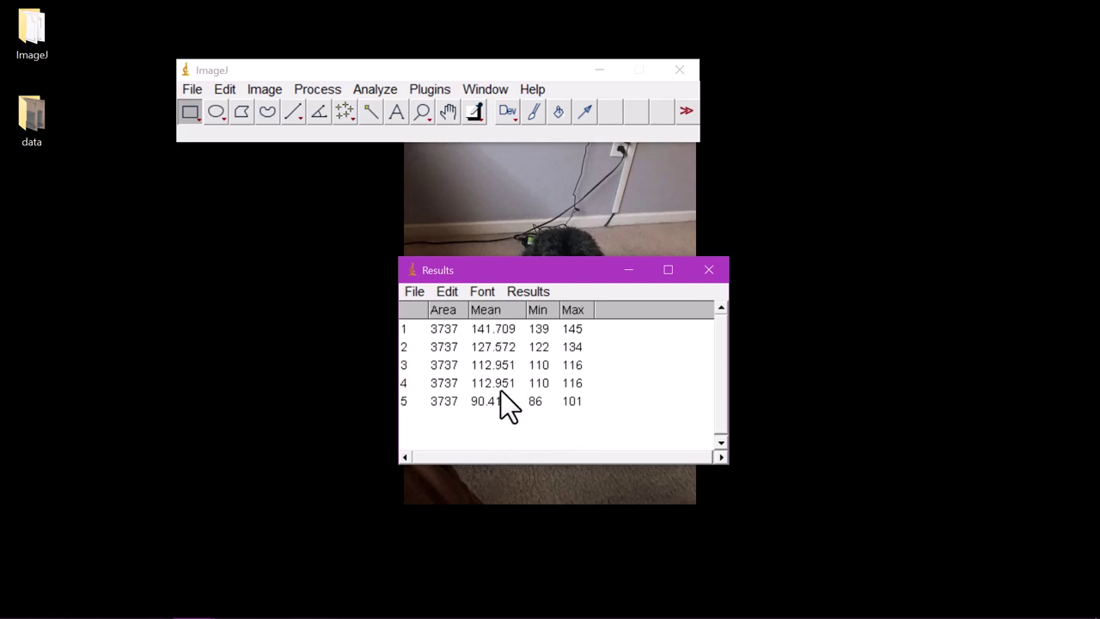
left_click(414, 292)
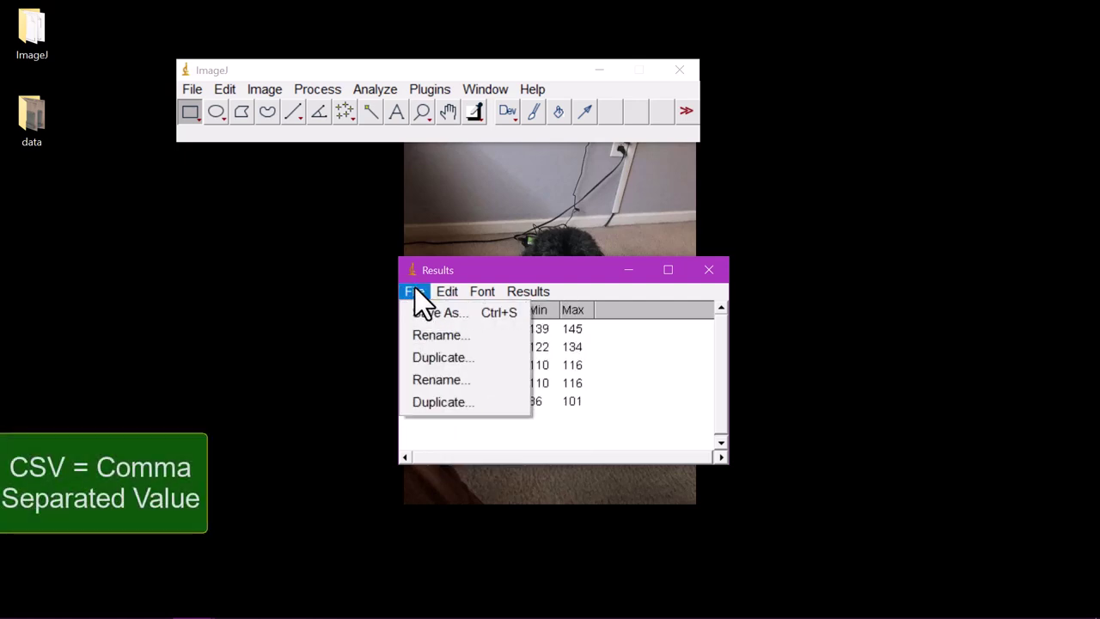
Step: Save the Results table, then open starch_results.csv from the data folder in Excel
left_click(429, 313)
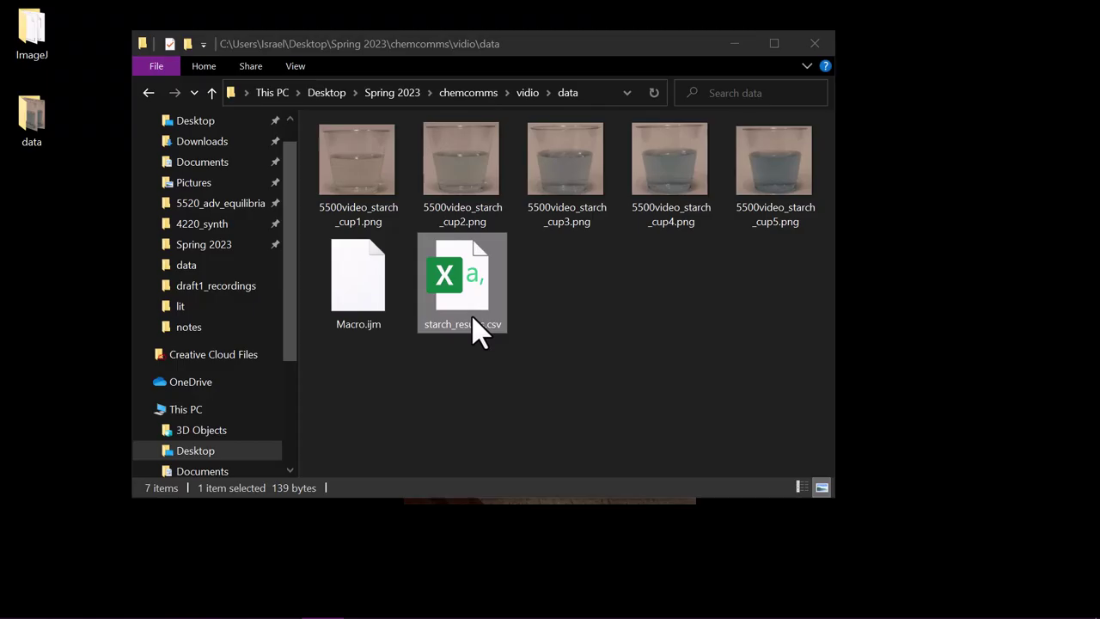
double_click(472, 315)
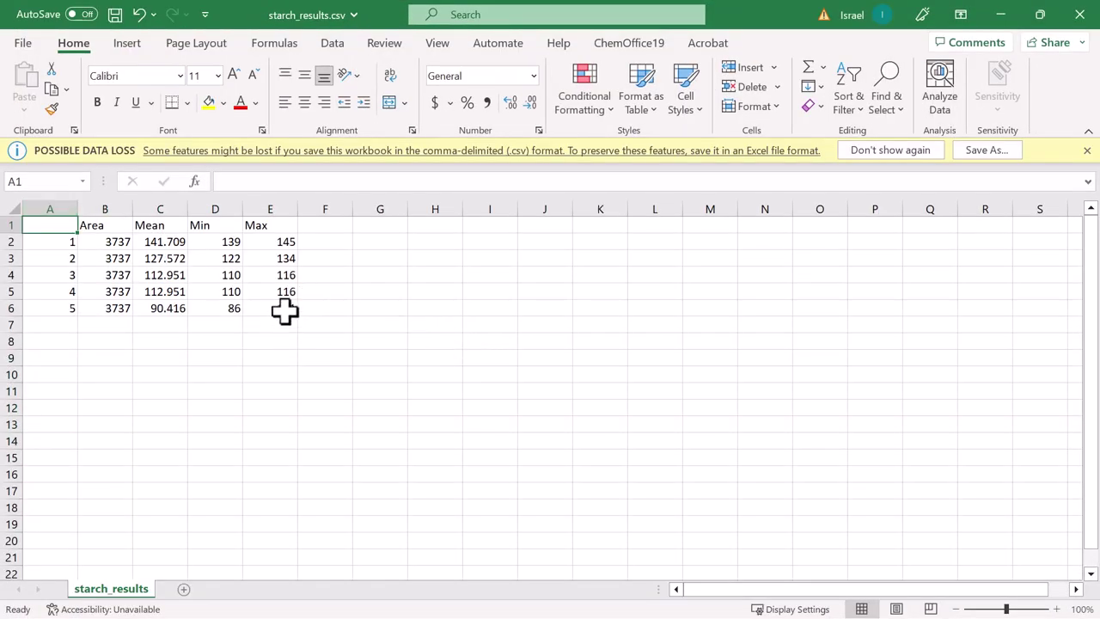
Step: Copy results A1:E6 from starch_results.csv and paste them at A9 in imagej_starch_Book1.xlsx
left_click_drag(285, 313, 58, 227)
key("ctrl+c")
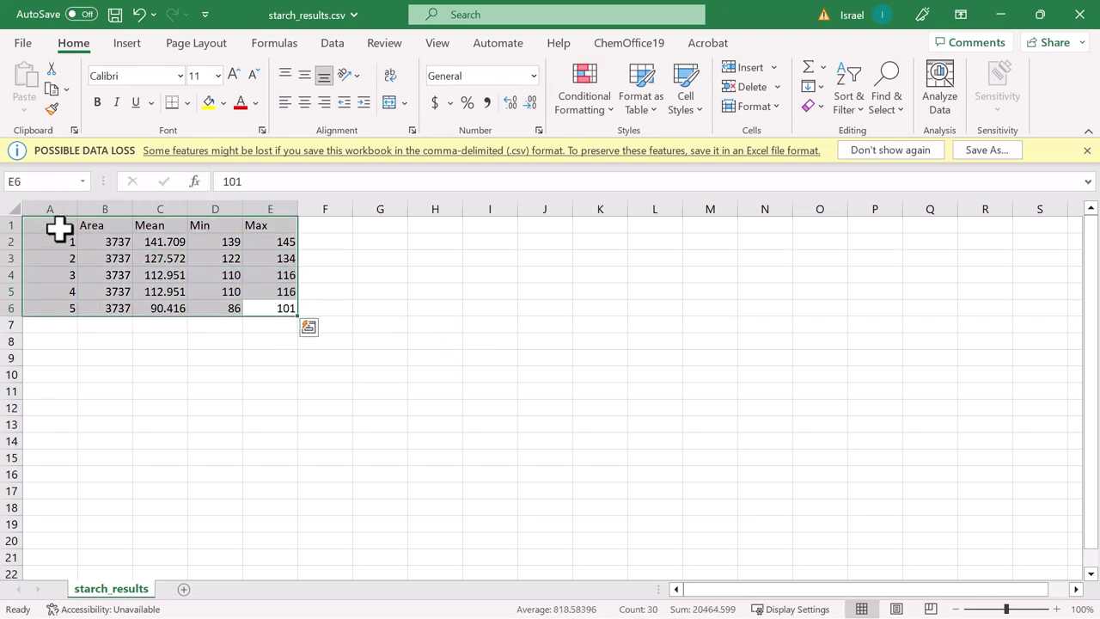
right_click(58, 227)
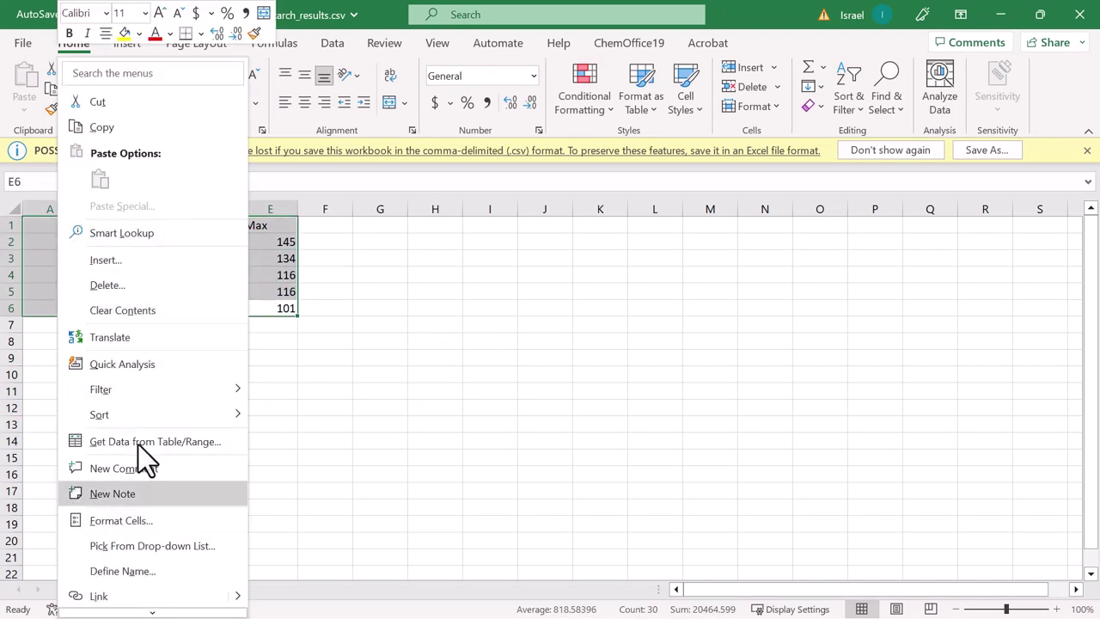
left_click(131, 125)
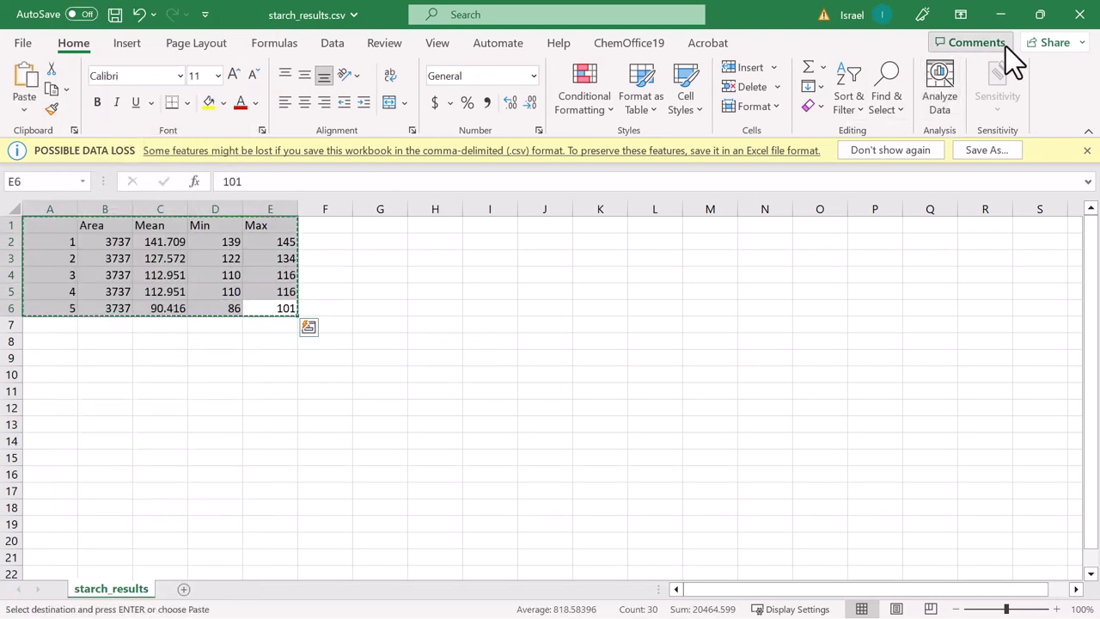
left_click(1000, 15)
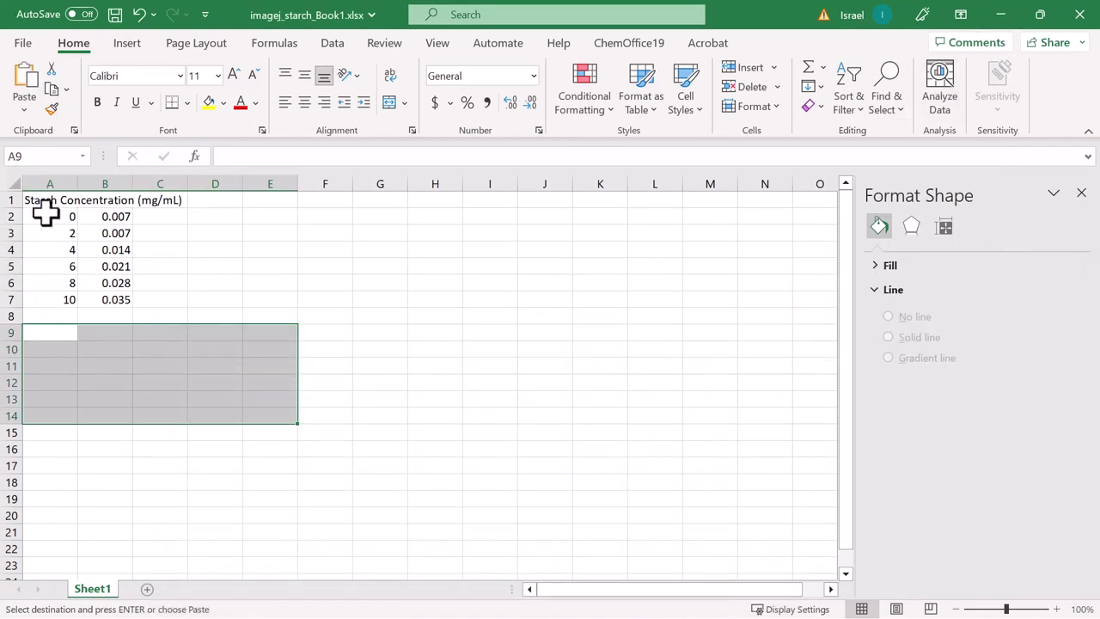
key("ctrl+v")
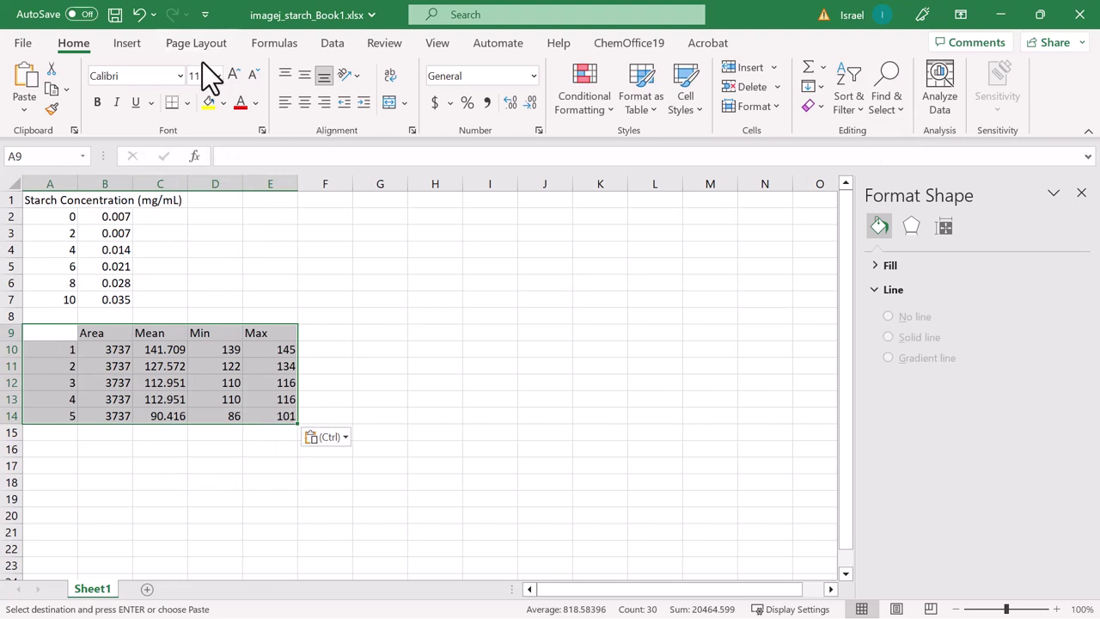
left_click(159, 317)
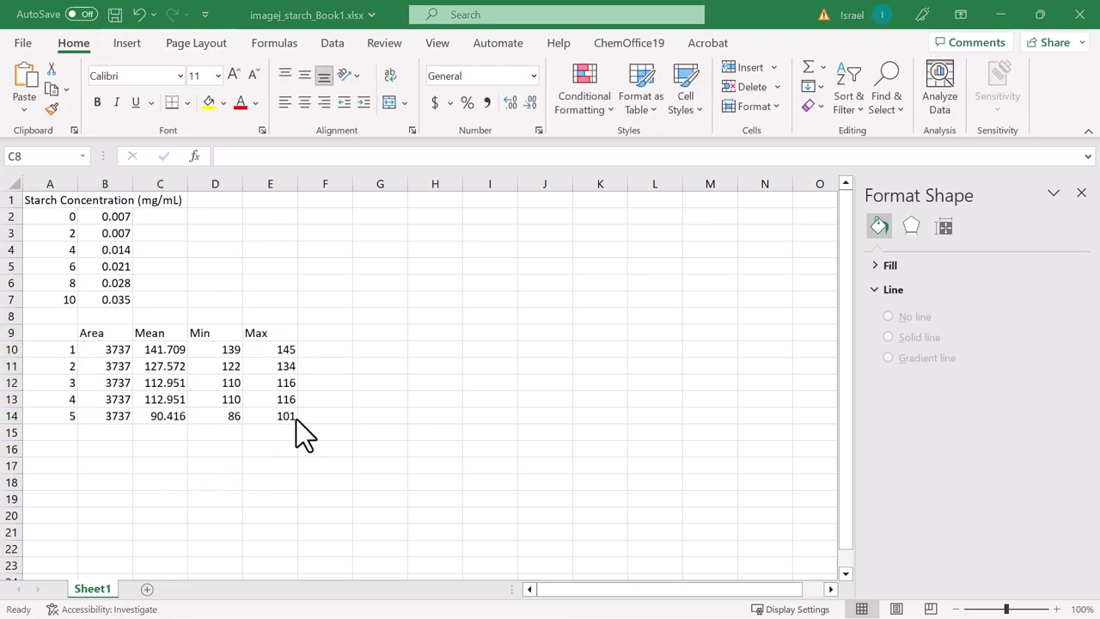
Step: Insert a plain scatter chart and remove its three automatically created data series
left_click(123, 67)
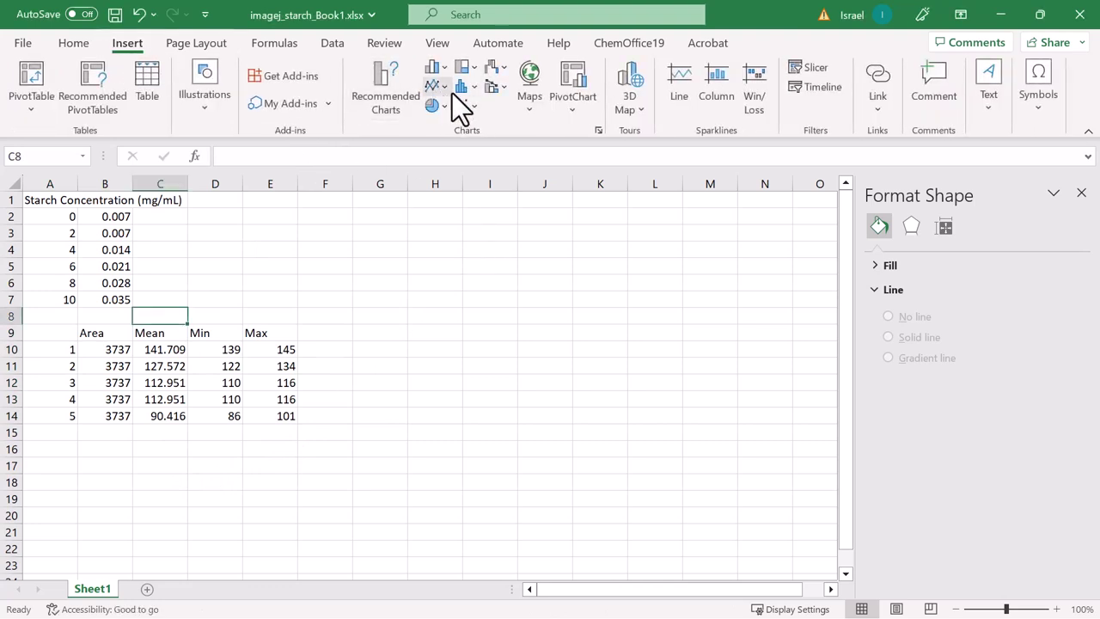
left_click(462, 102)
left_click(488, 164)
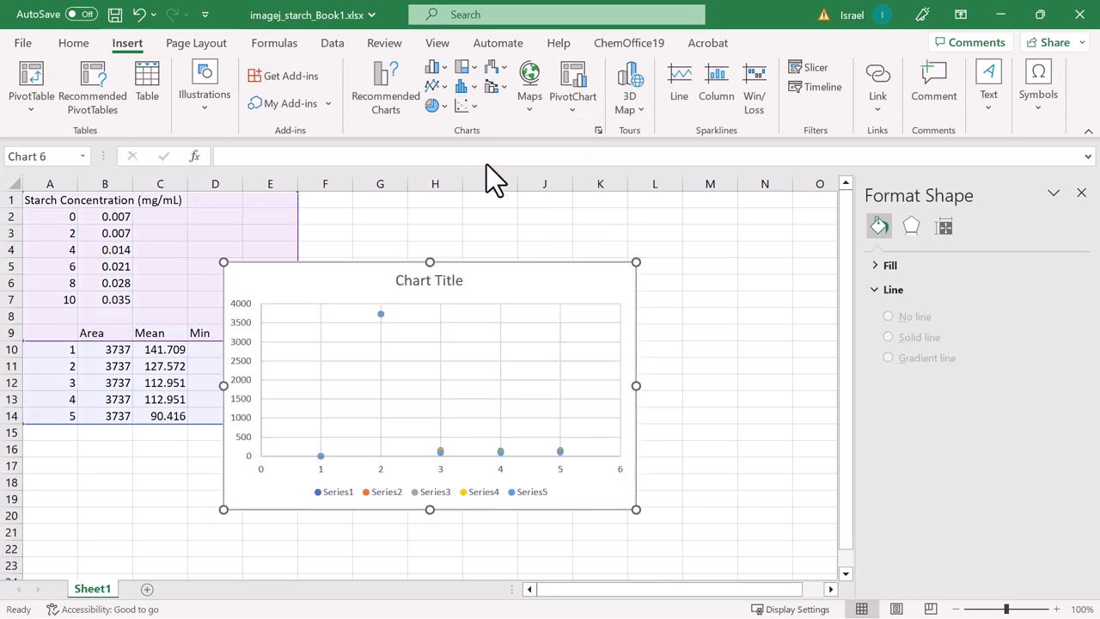
right_click(523, 312)
left_click(592, 344)
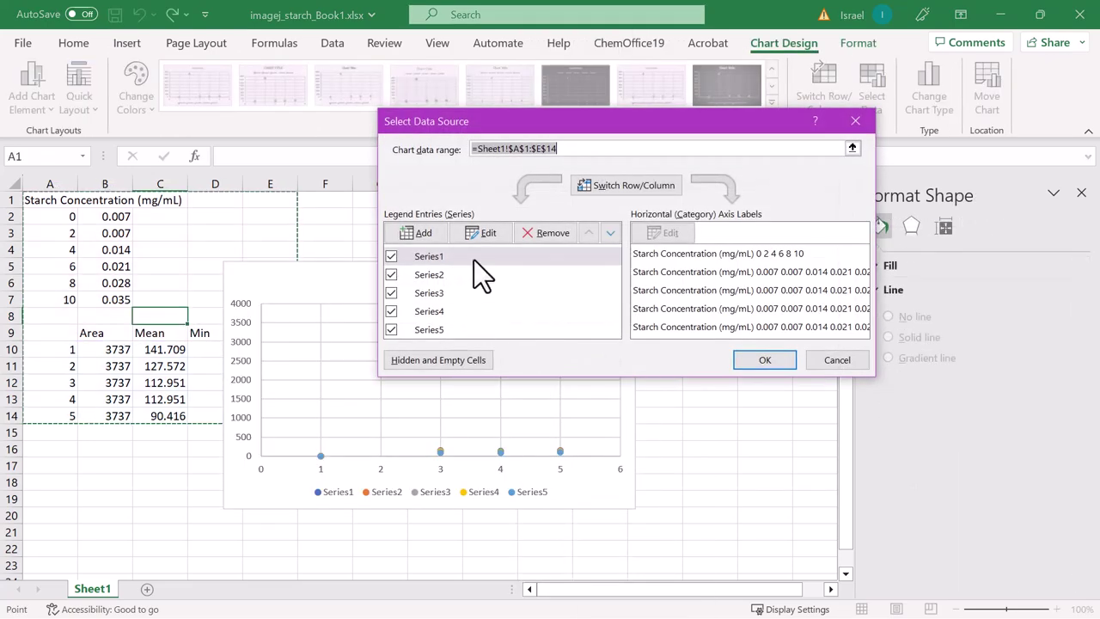
left_click(553, 232)
left_click(553, 232)
left_click(553, 232)
left_click(553, 232)
left_click(553, 232)
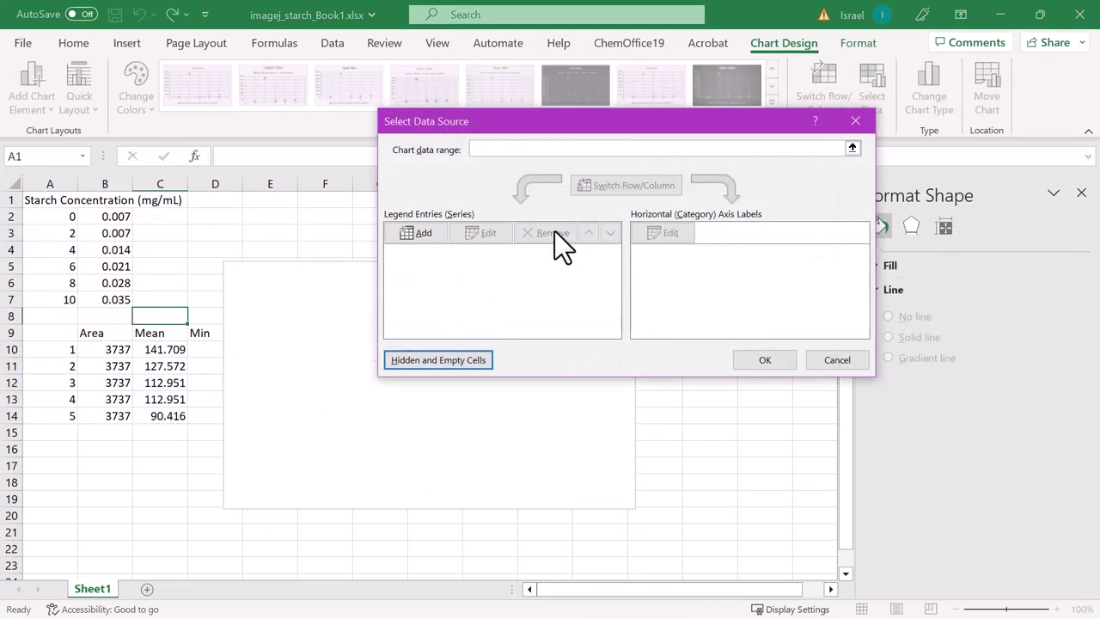
Step: Add a series with X values B3:B7 and Y values C10:C14
left_click(412, 229)
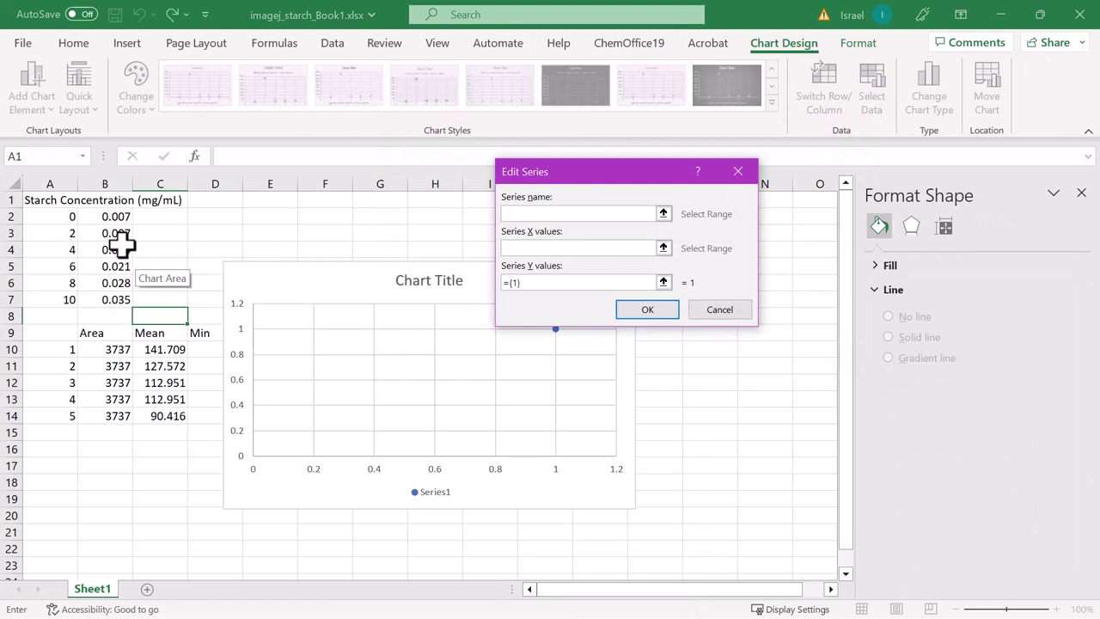
left_click_drag(121, 242, 118, 300)
left_click(567, 287)
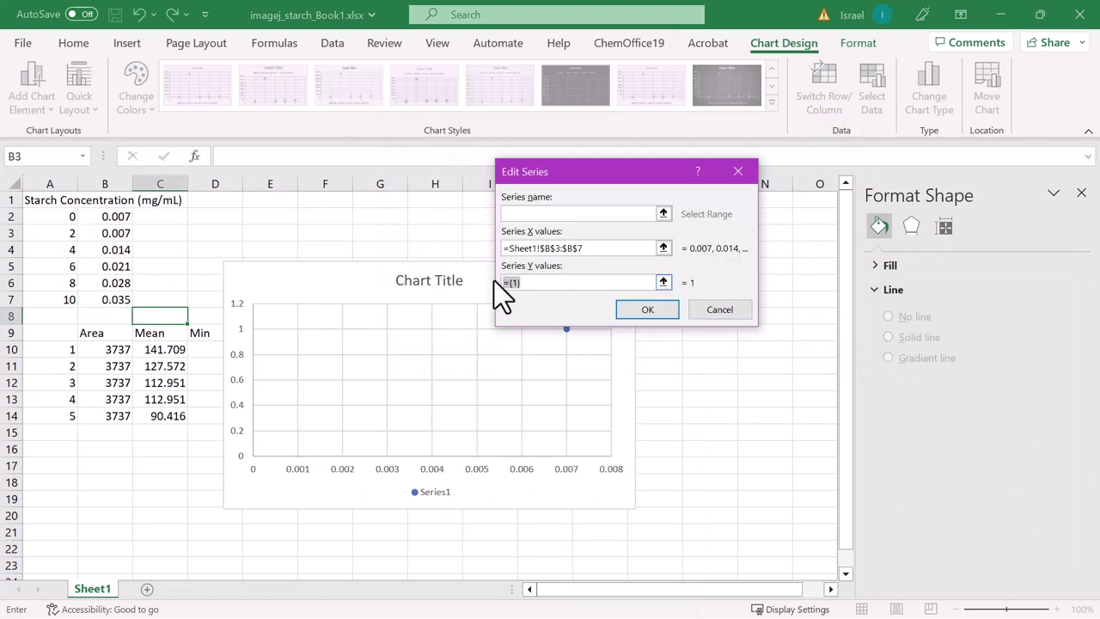
key("BackSpace")
left_click_drag(163, 349, 163, 417)
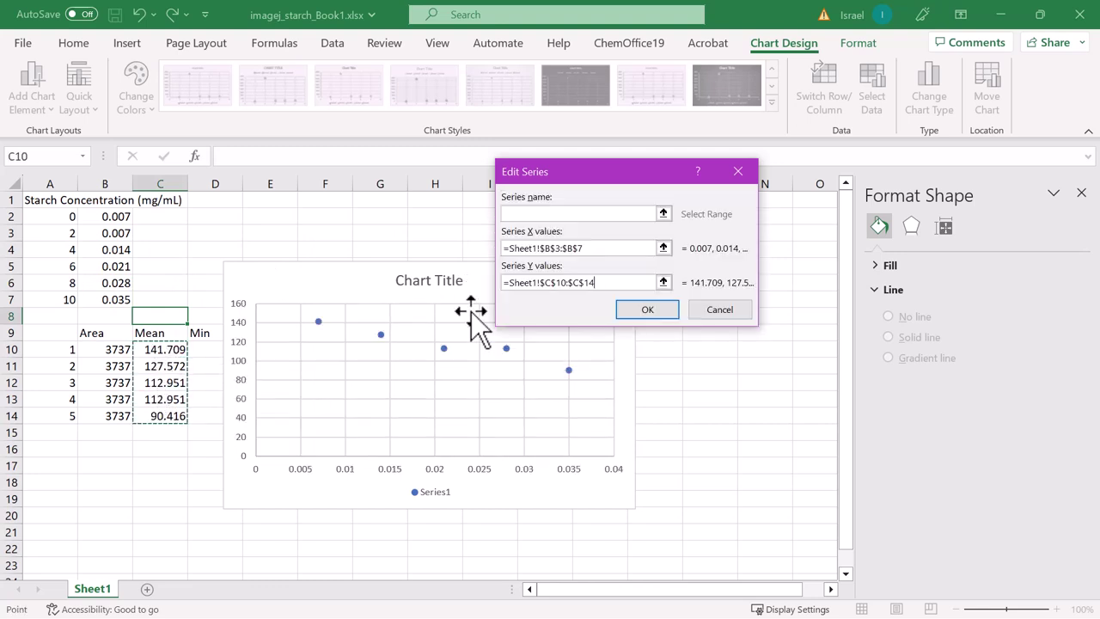
left_click(634, 312)
Step: Add a linear trendline to the chart and display its equation
left_click(761, 360)
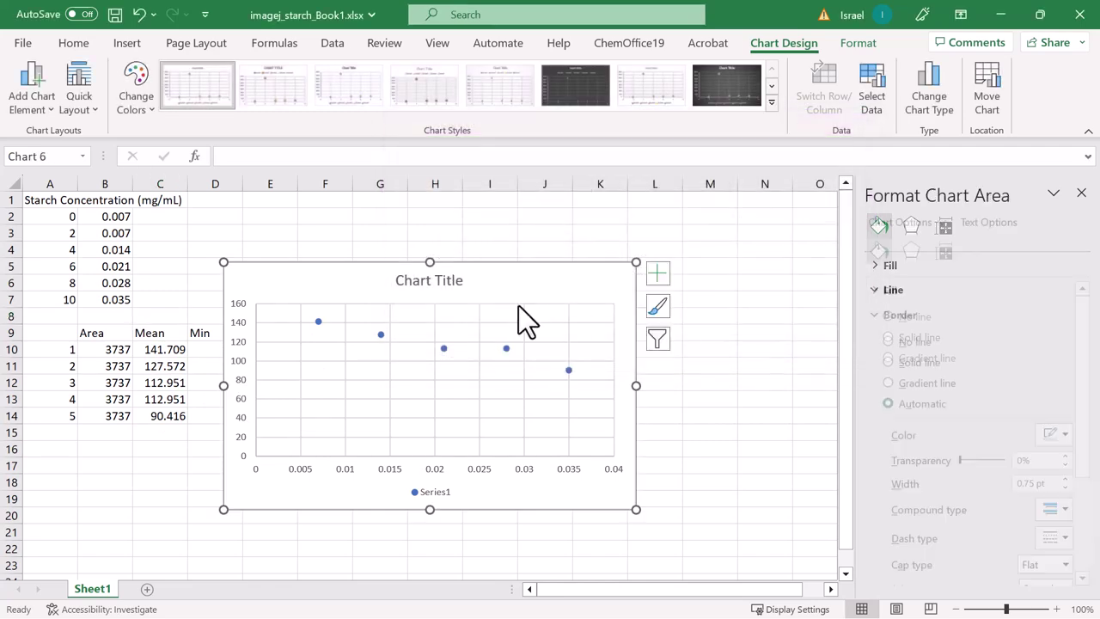
left_click(668, 278)
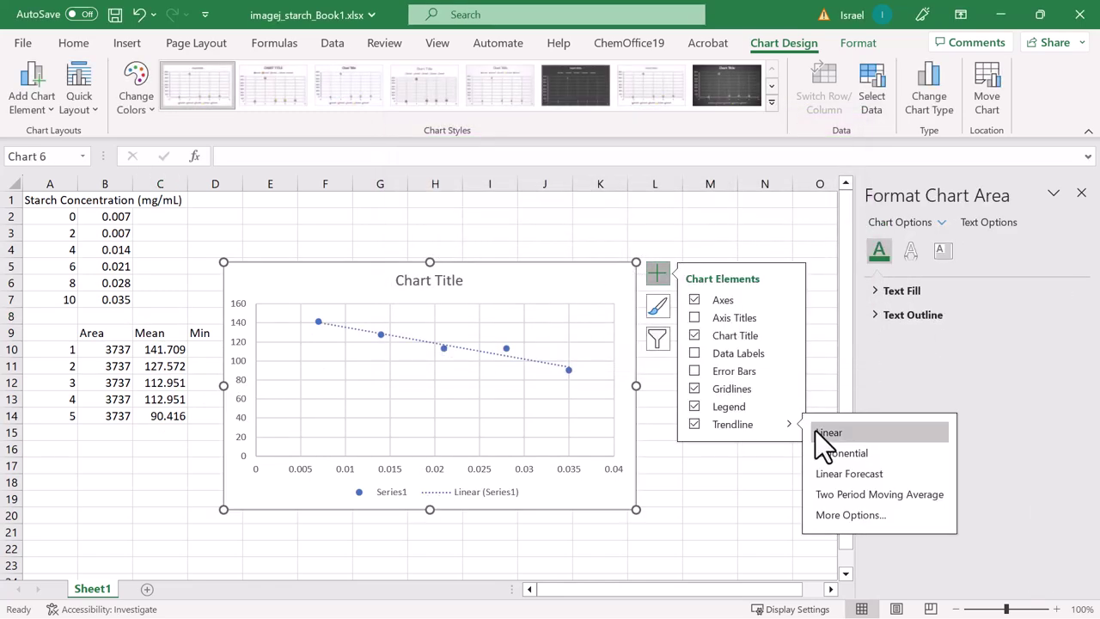
left_click(816, 430)
left_click(834, 516)
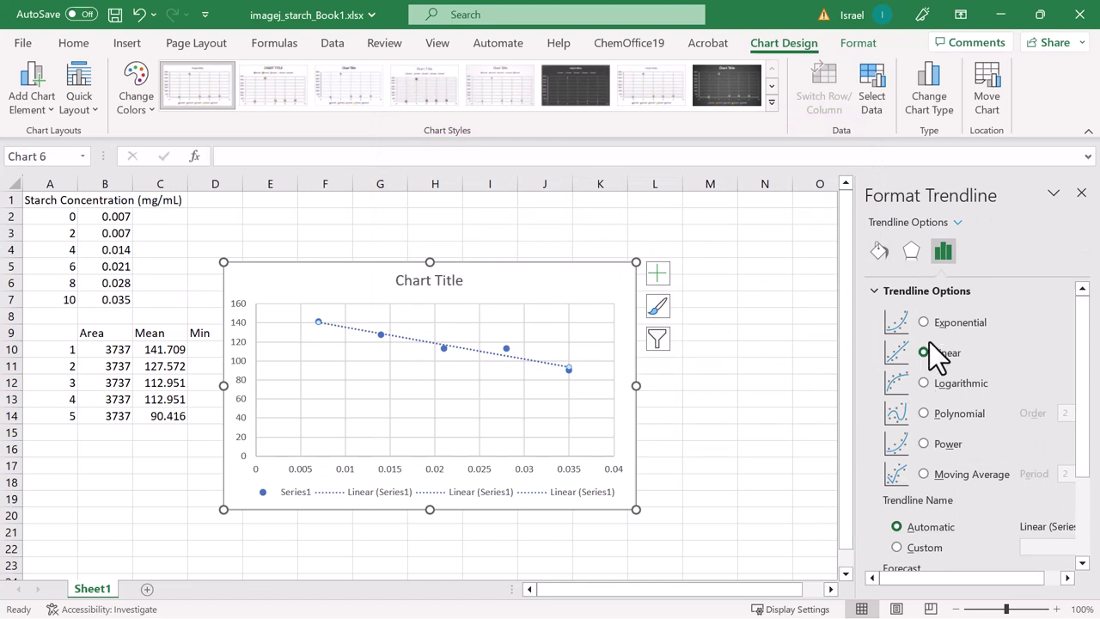
scroll(926, 347, "down", 5)
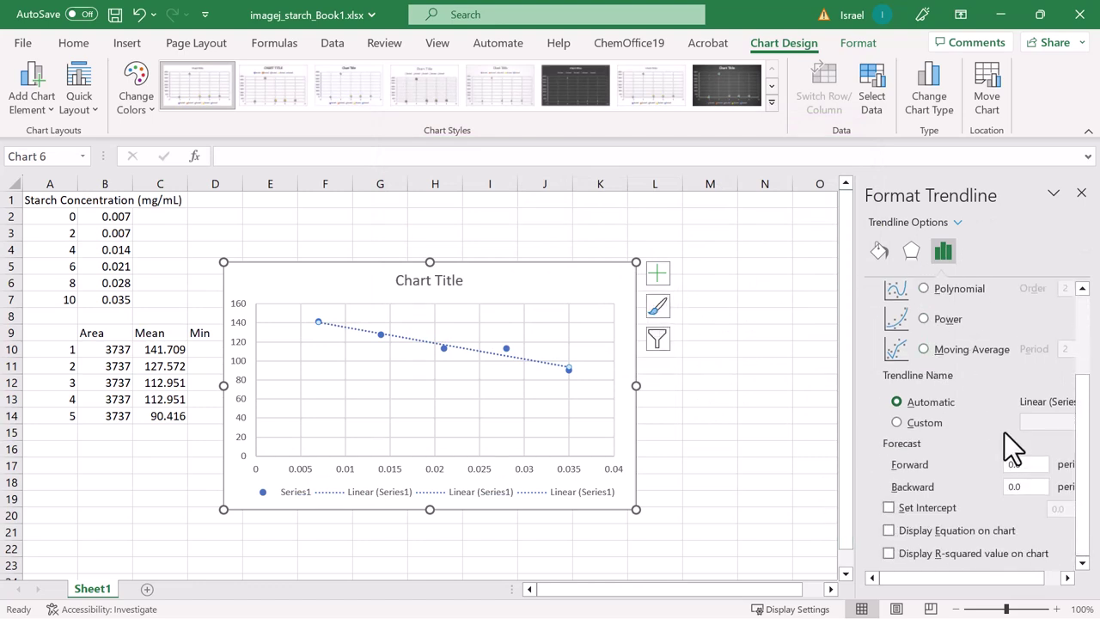
left_click(894, 531)
Step: Move the equation y = -1674.4x + 152.28 beside the chart title and enlarge it to 14 pt
left_click(512, 371)
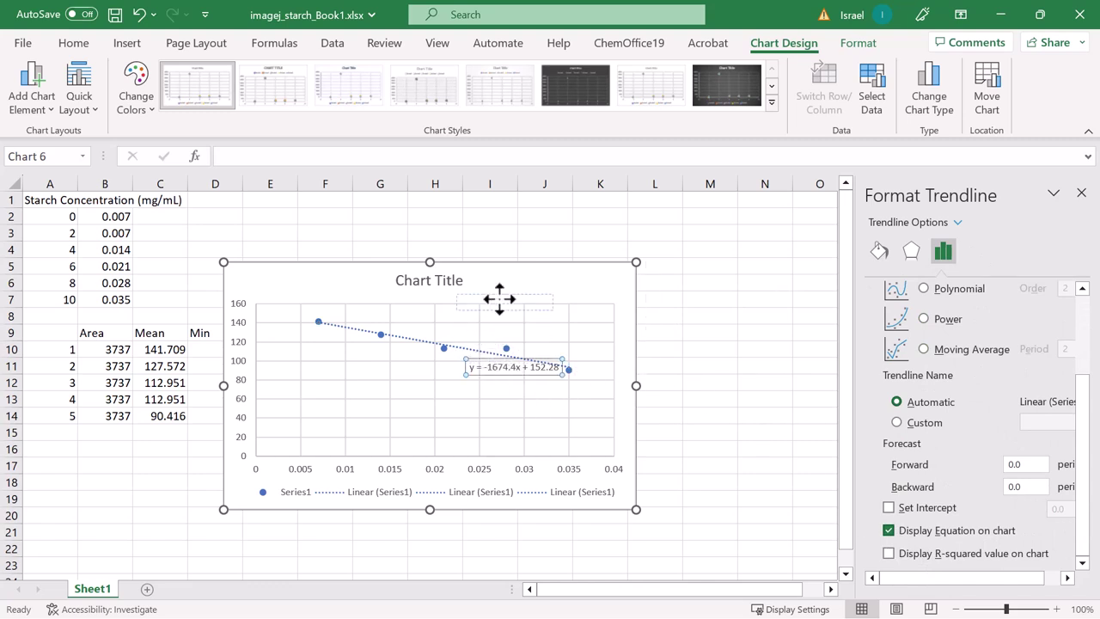
left_click_drag(549, 368, 560, 287)
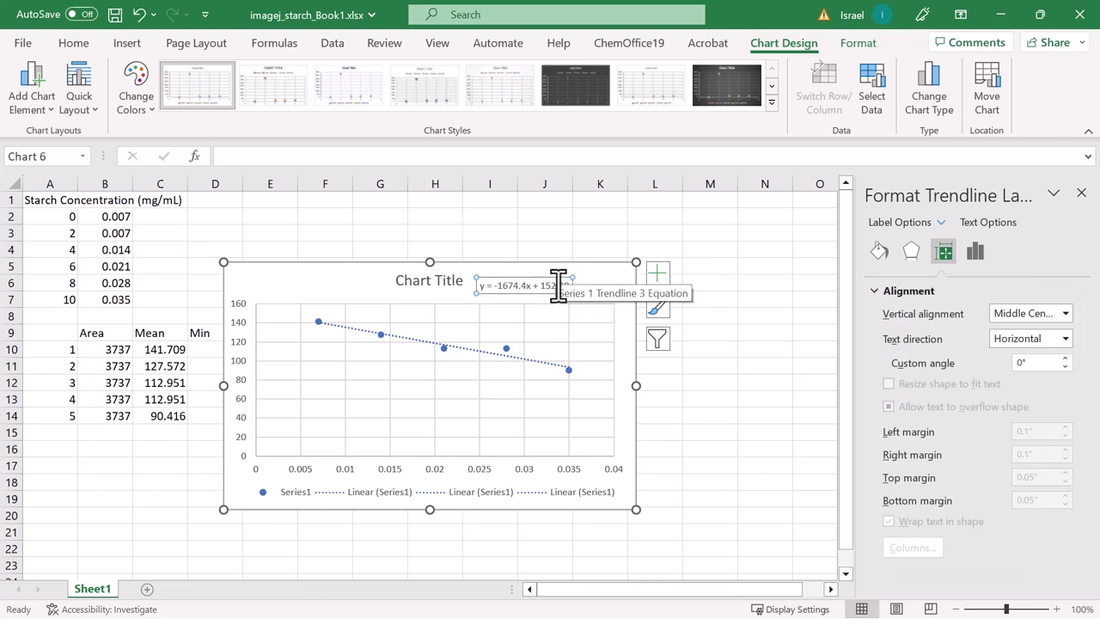
triple_click(558, 288)
left_click(657, 235)
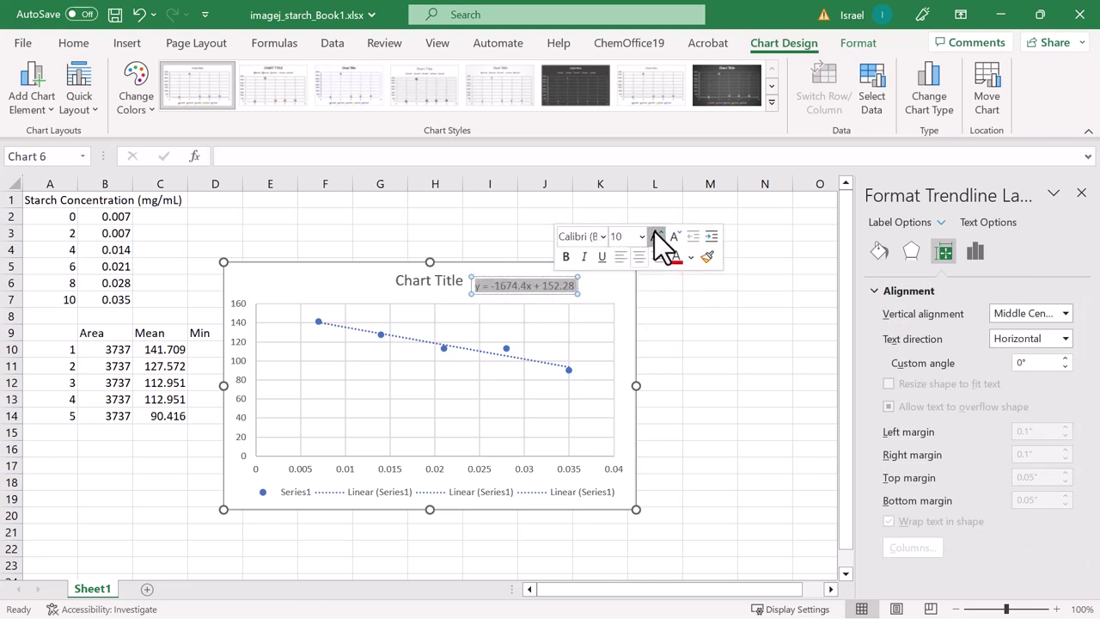
left_click(657, 236)
left_click(657, 236)
left_click(657, 235)
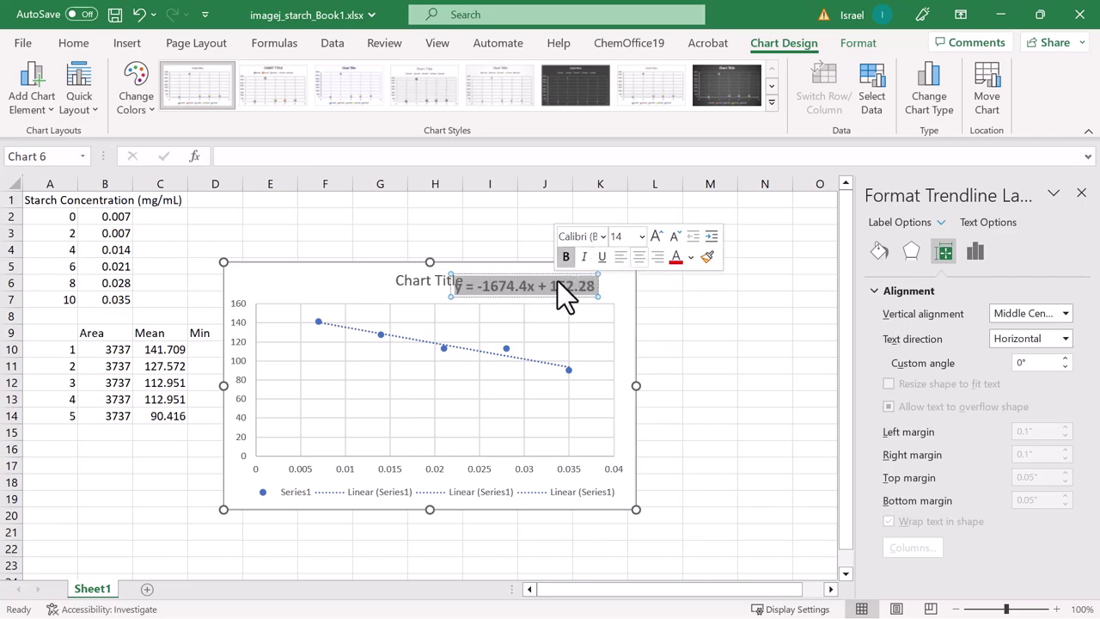